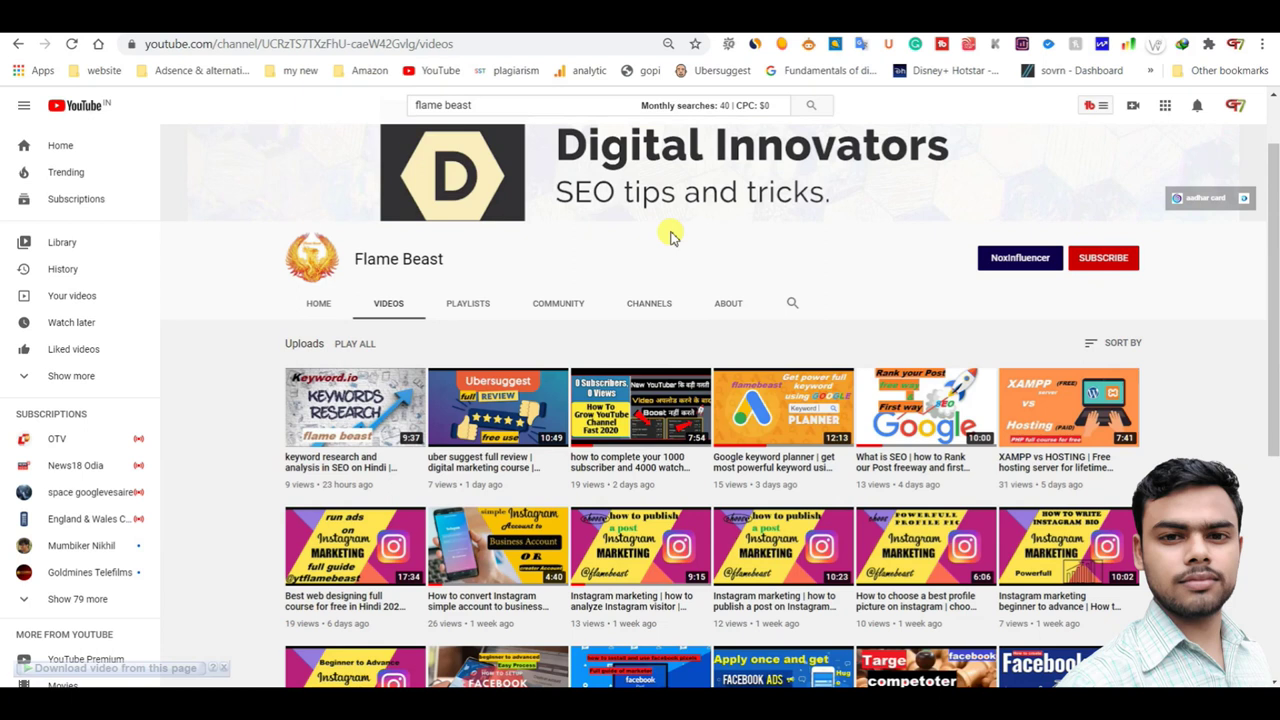
Subscribe to the Flame Beast channel and set its notifications to All.
click(1106, 259)
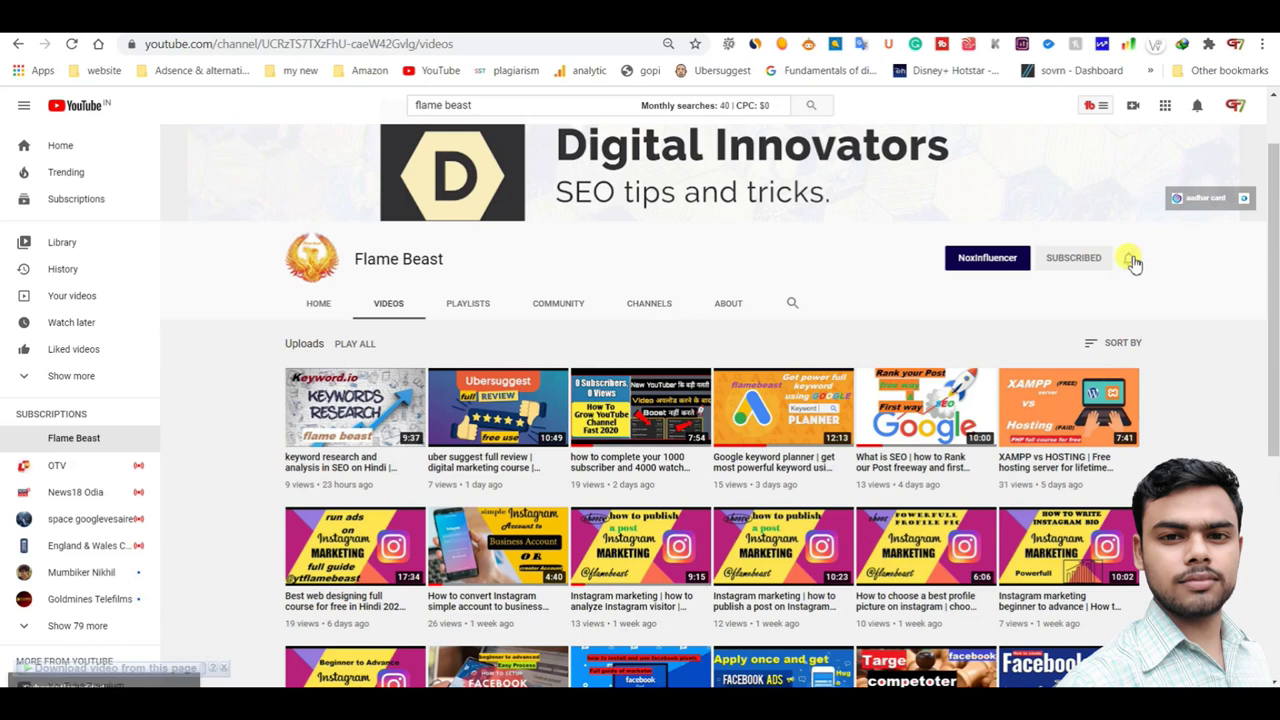
click(1131, 261)
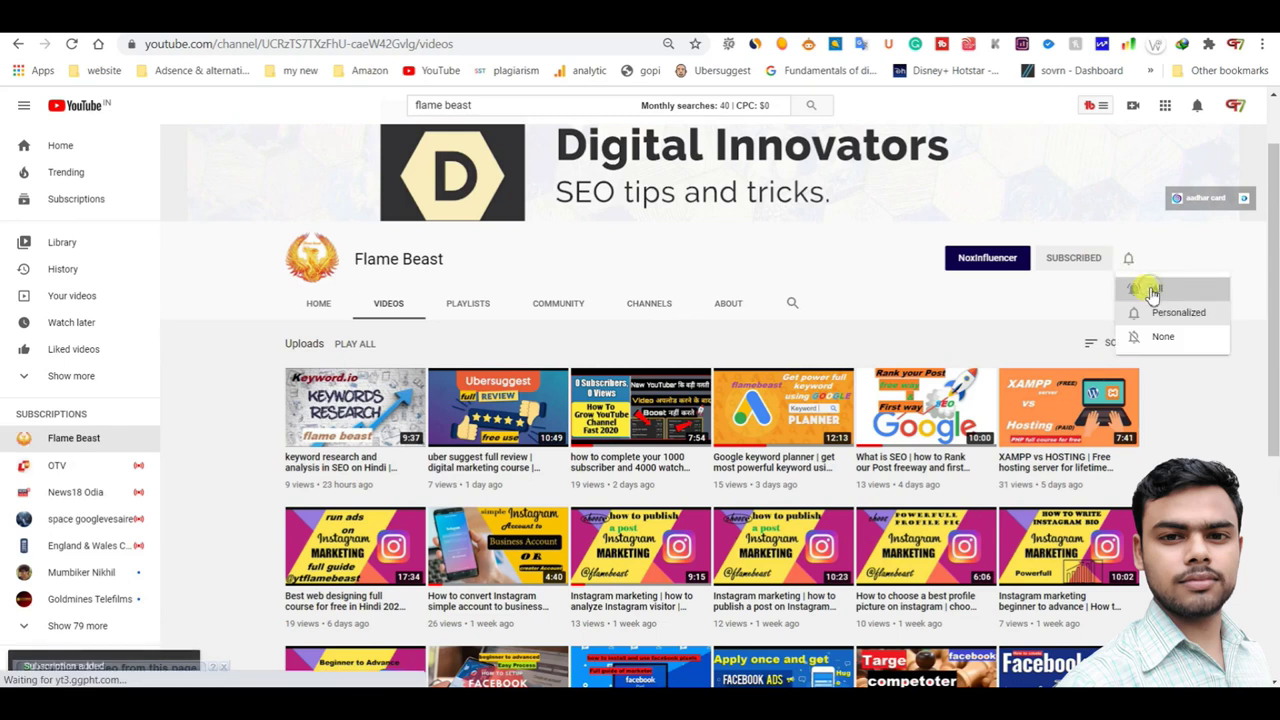
click(1152, 291)
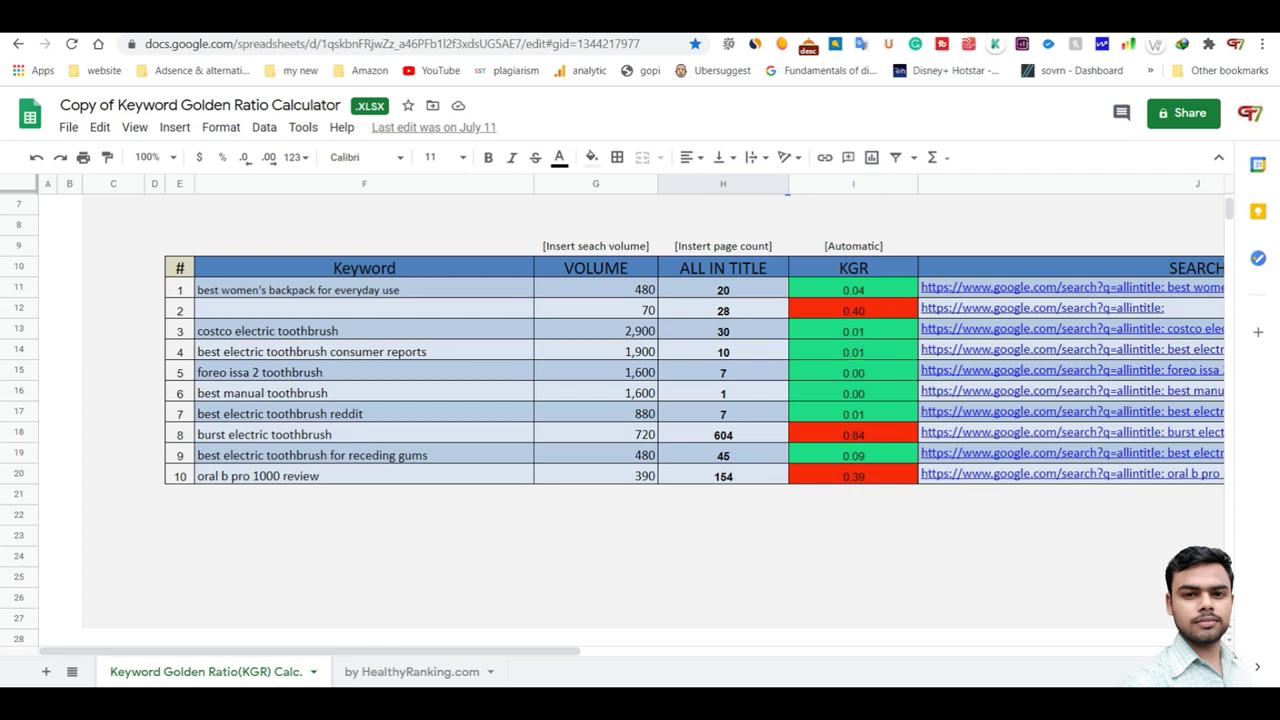
Open a new browser tab.
key(ctrl+t)
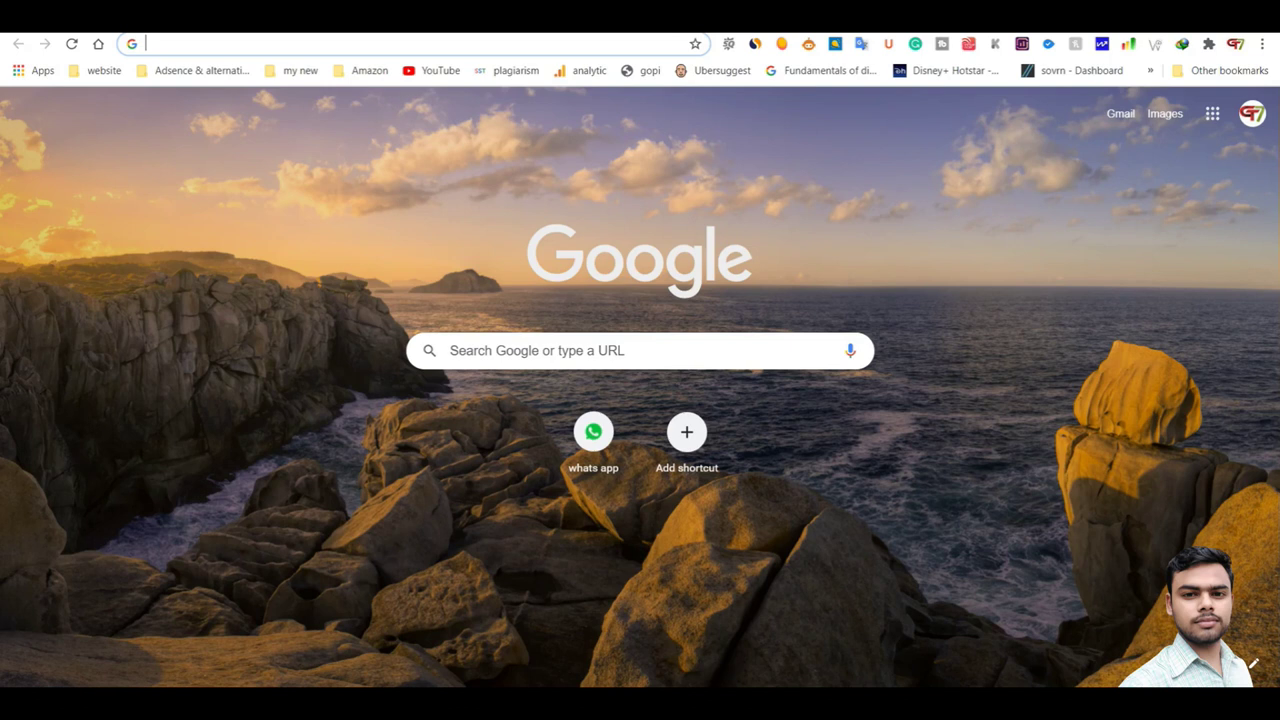
click(292, 45)
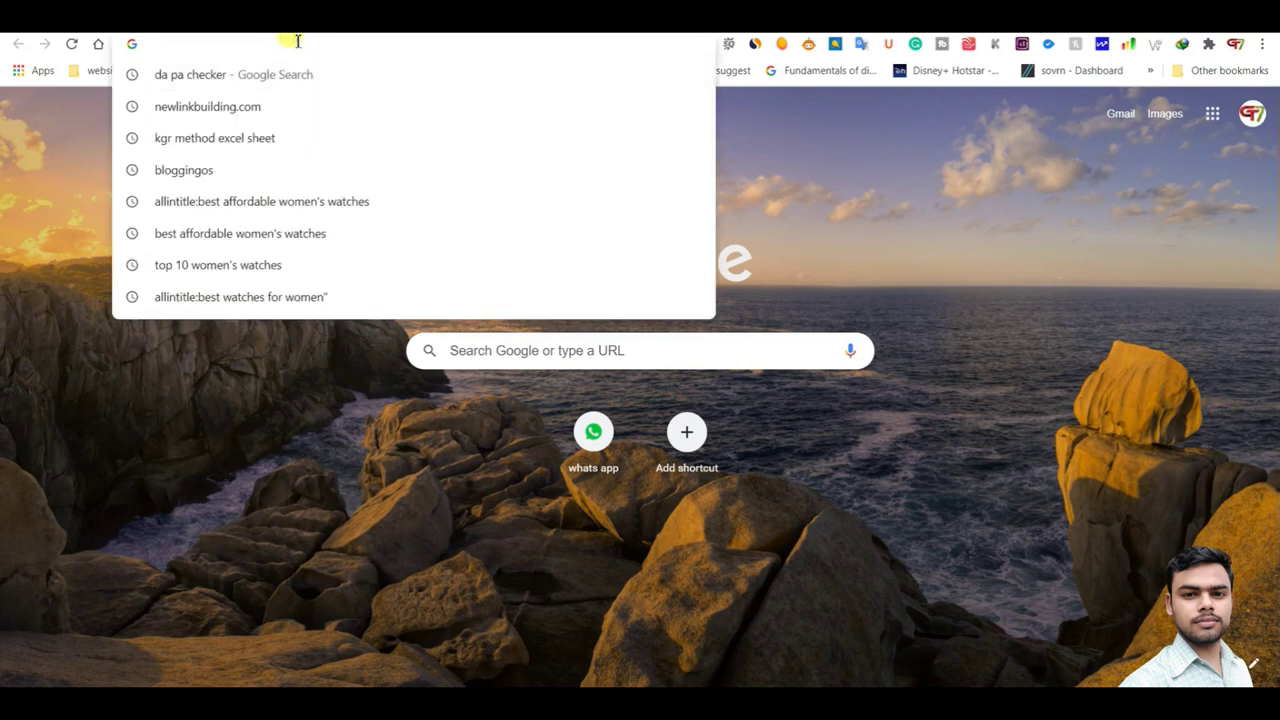
click(38, 163)
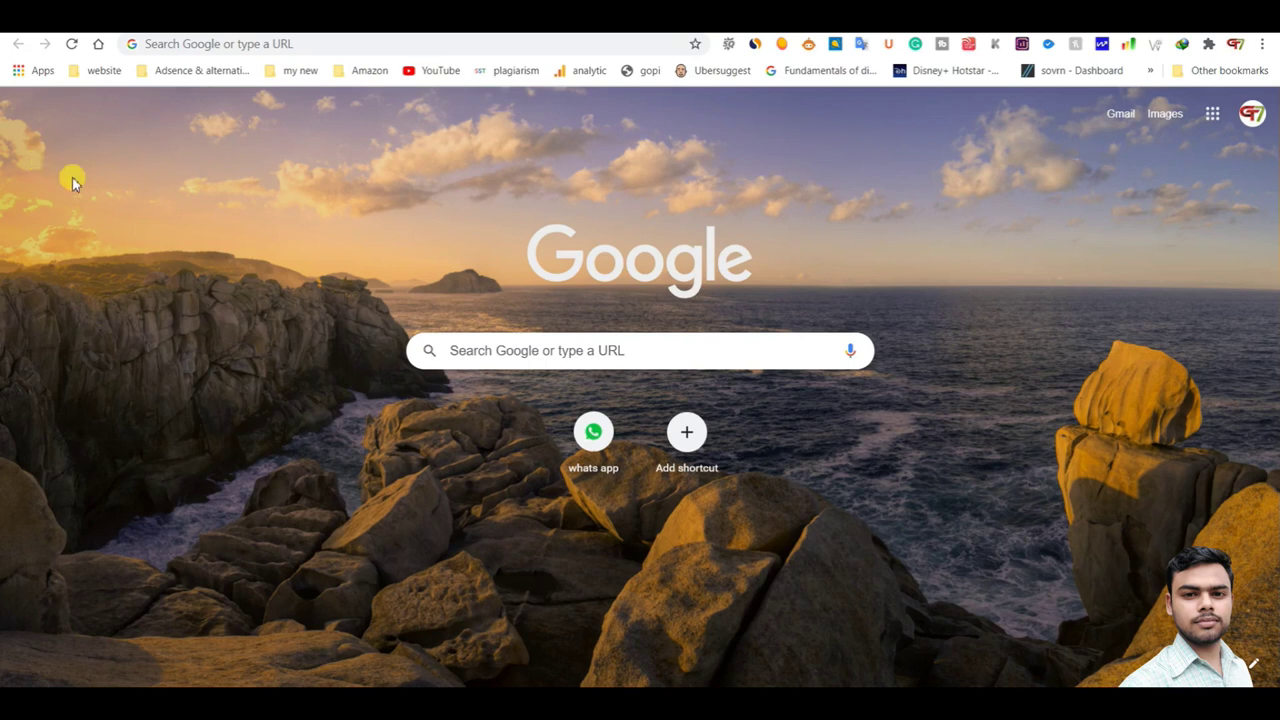
click(289, 42)
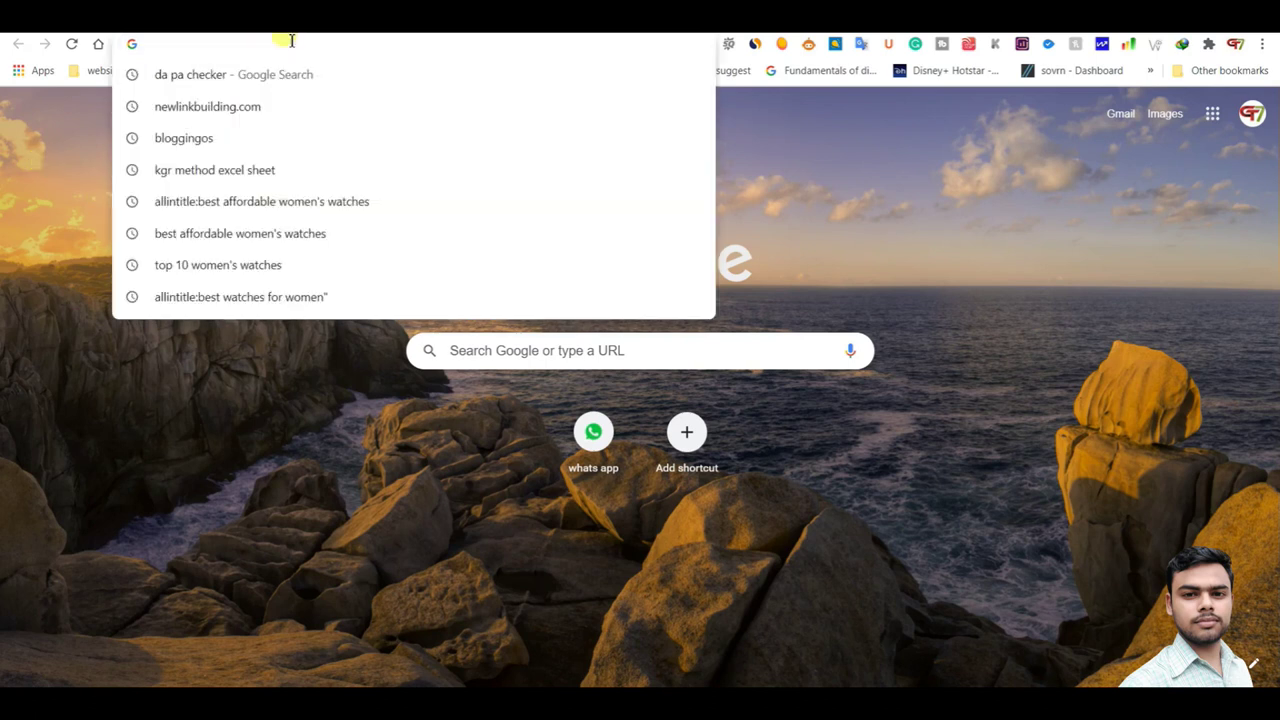
click(6, 158)
click(221, 44)
click(56, 126)
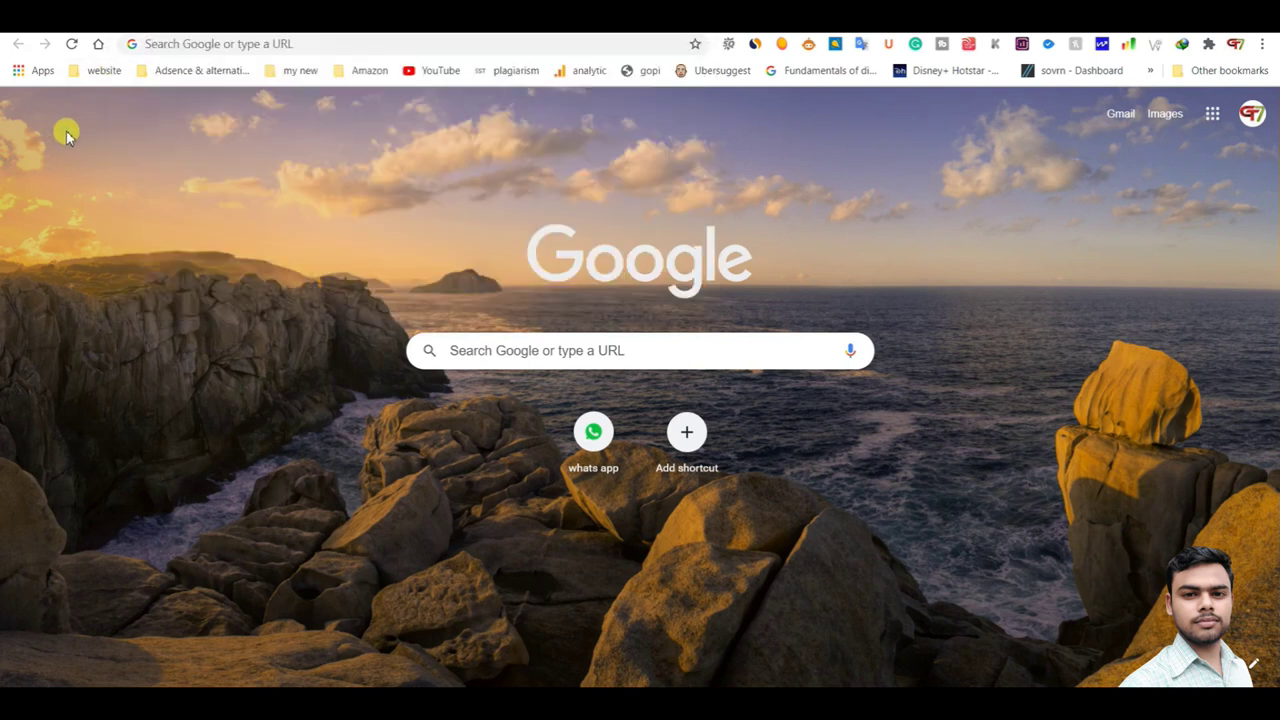
Search Google for "watches for women" using the suggestions for "watches for".
click(209, 44)
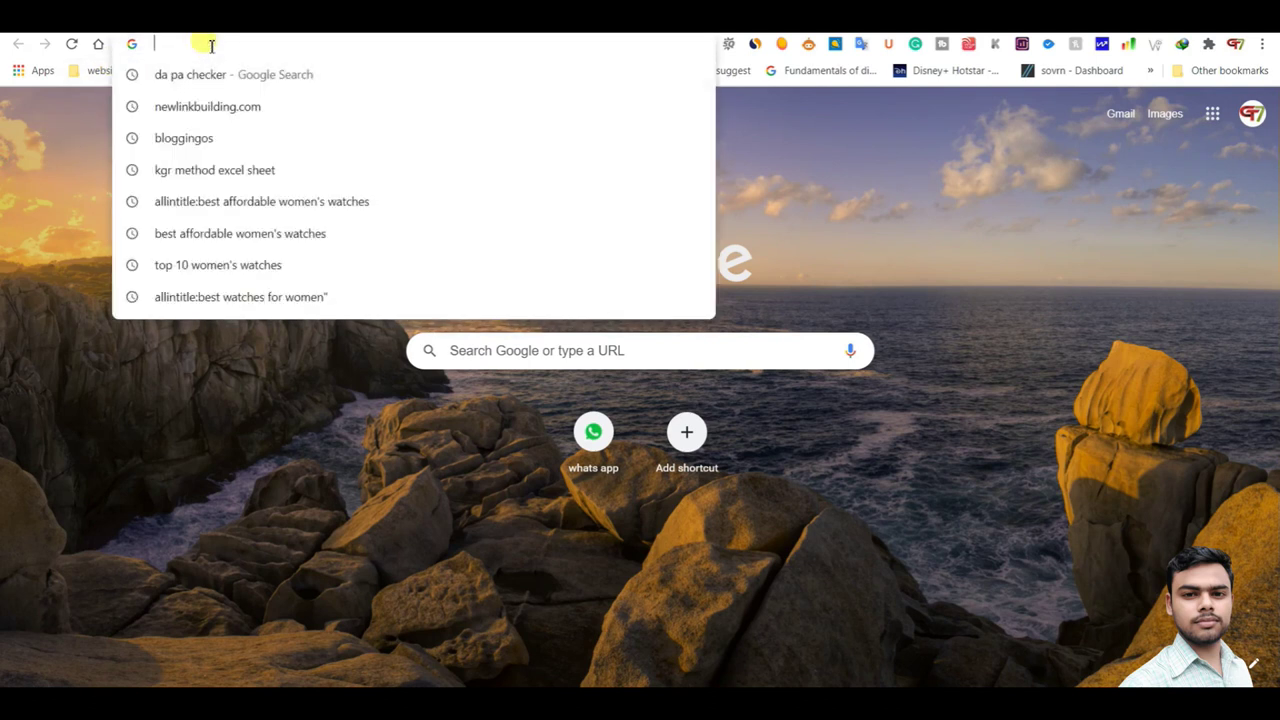
text(watches)
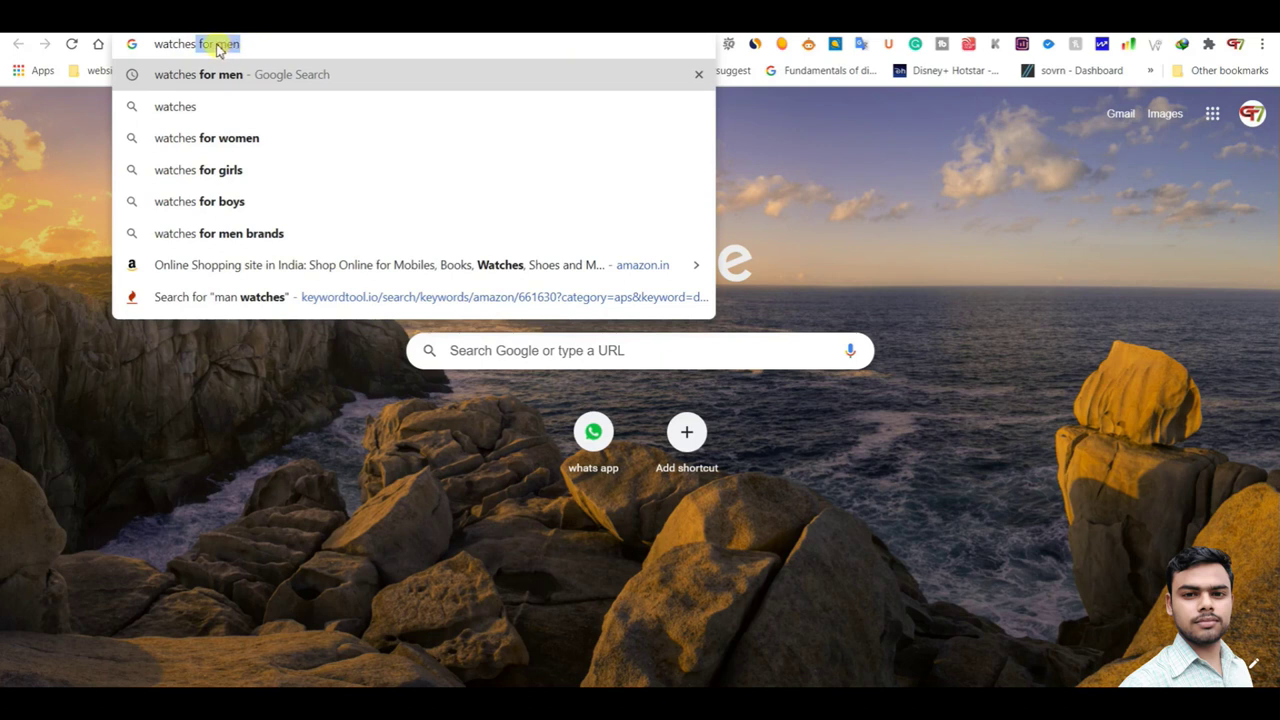
click(255, 43)
key(BackSpace)
key(BackSpace)
key(BackSpace)
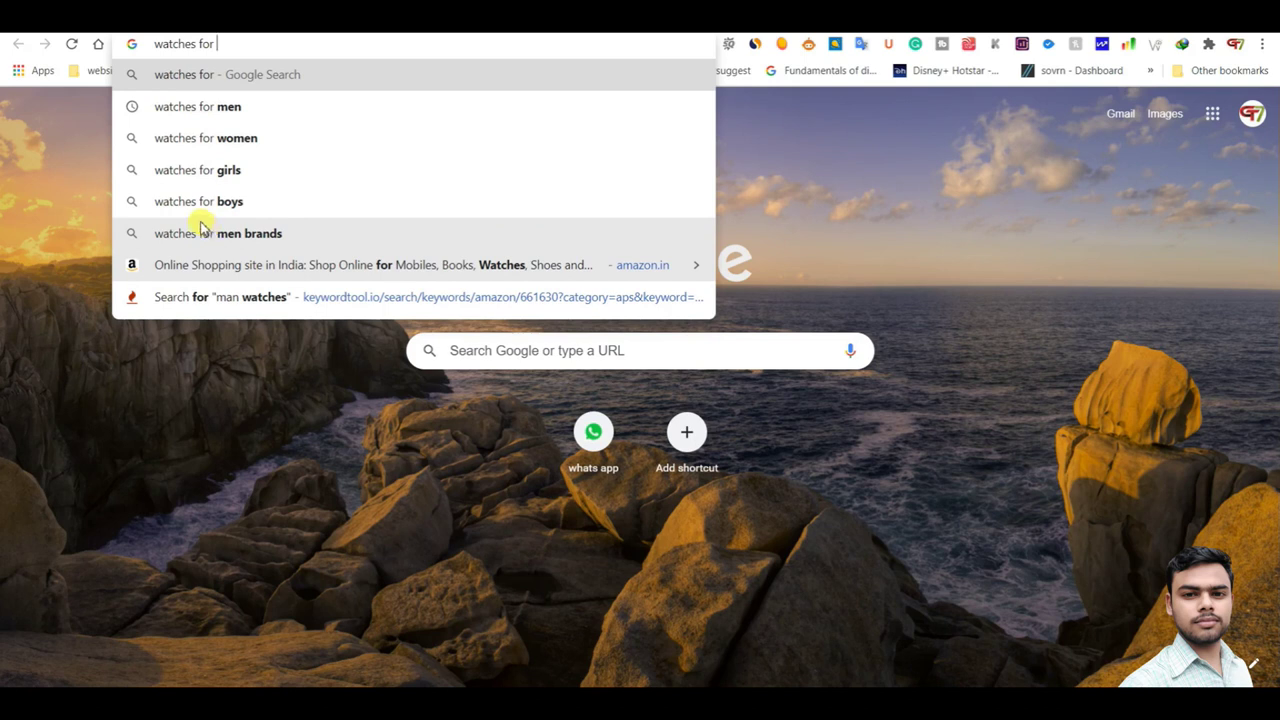
click(217, 138)
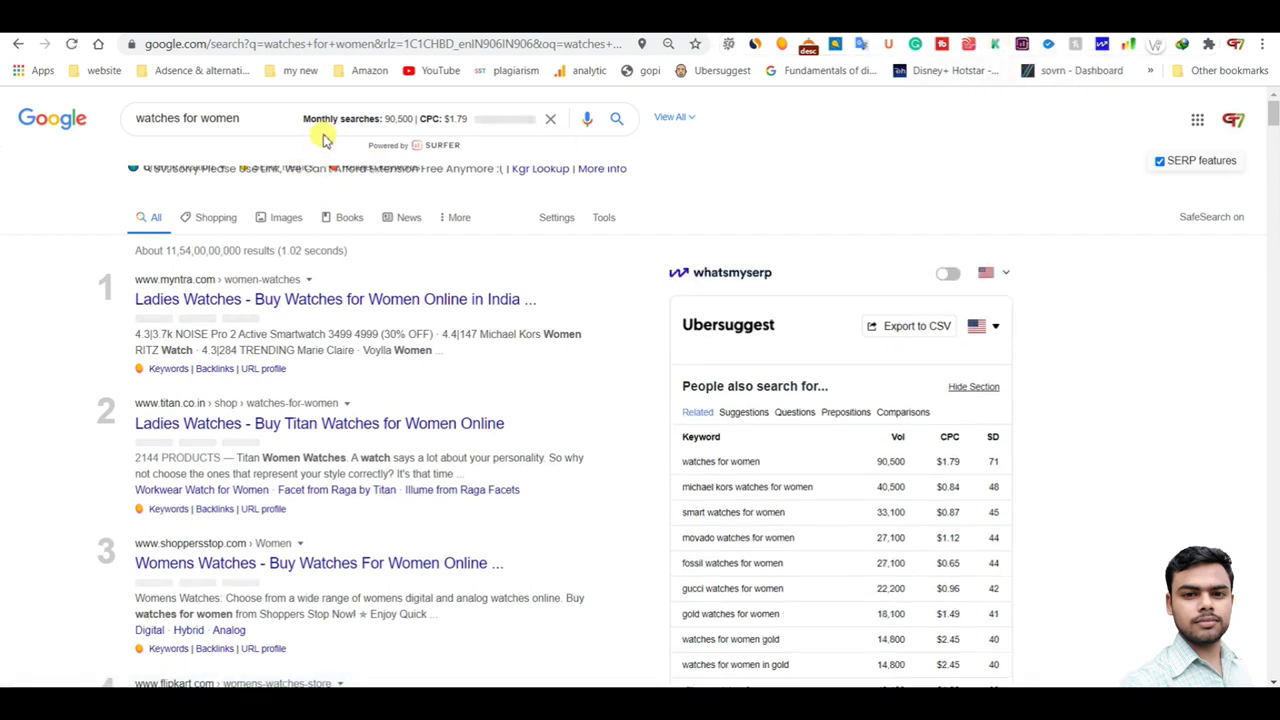
Refine the search to the suggested "watches for women under 1000" and check its number of results.
mouse_move(470, 119)
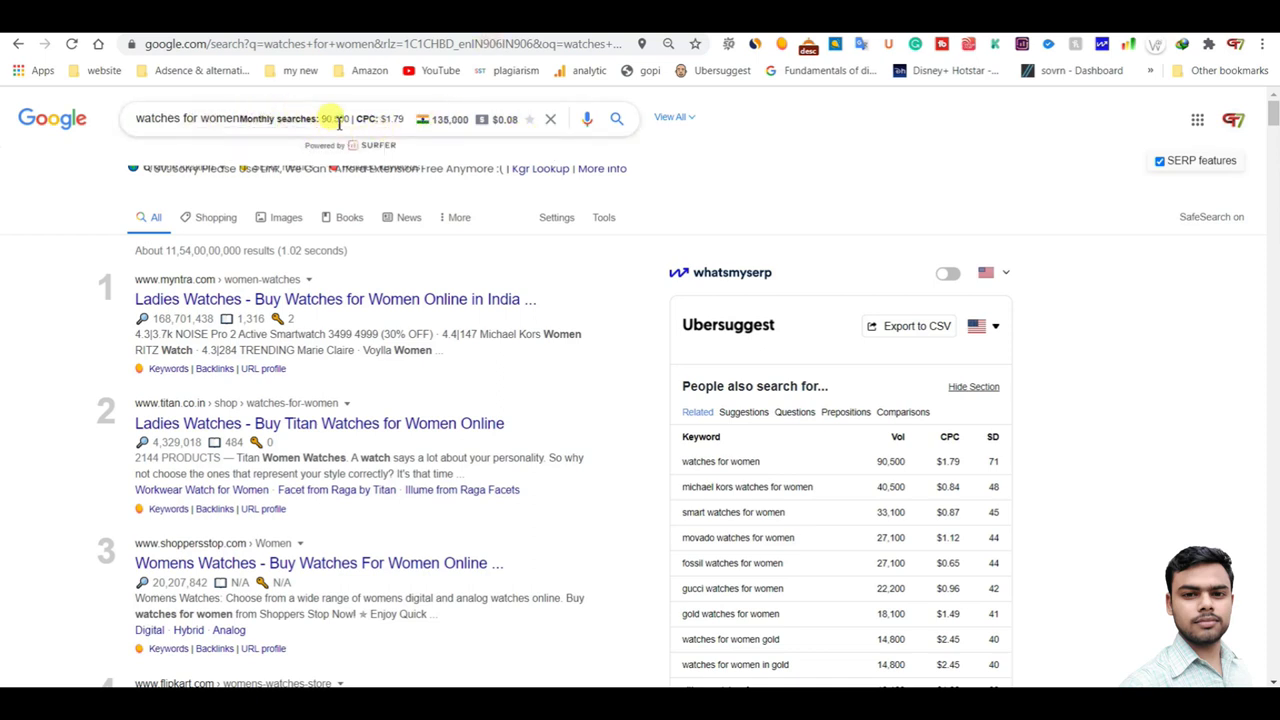
click(226, 117)
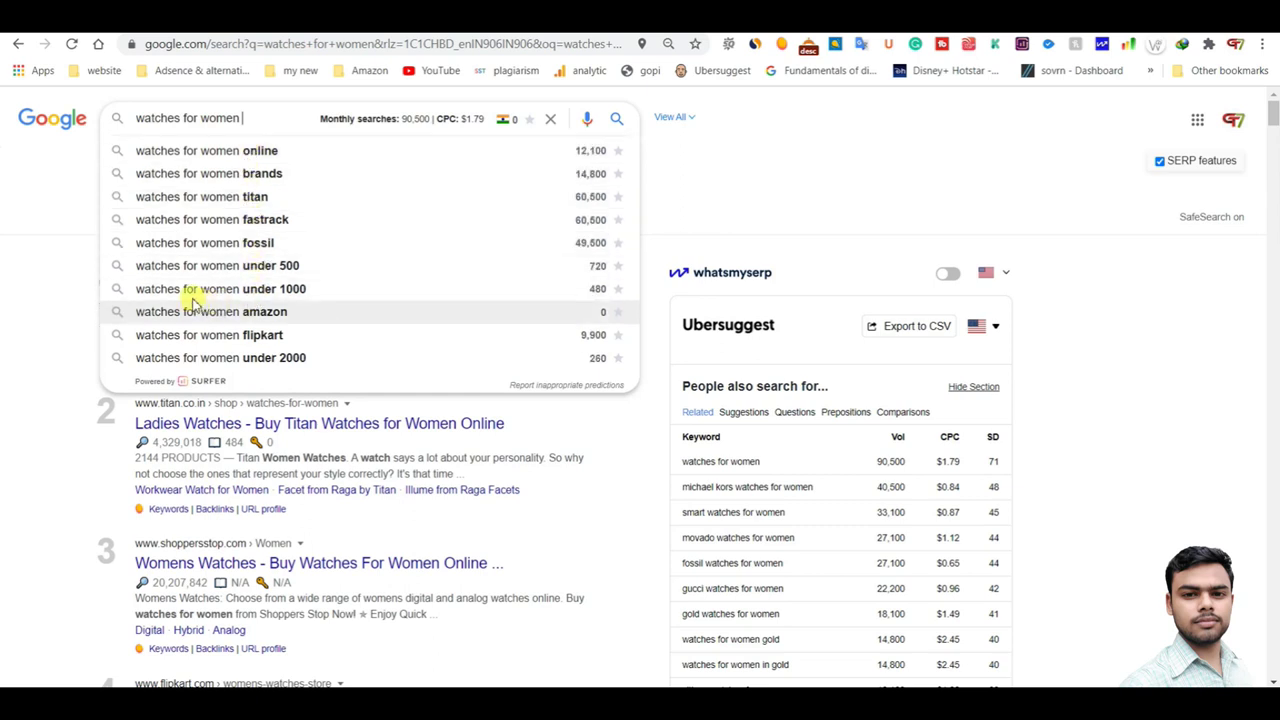
click(296, 293)
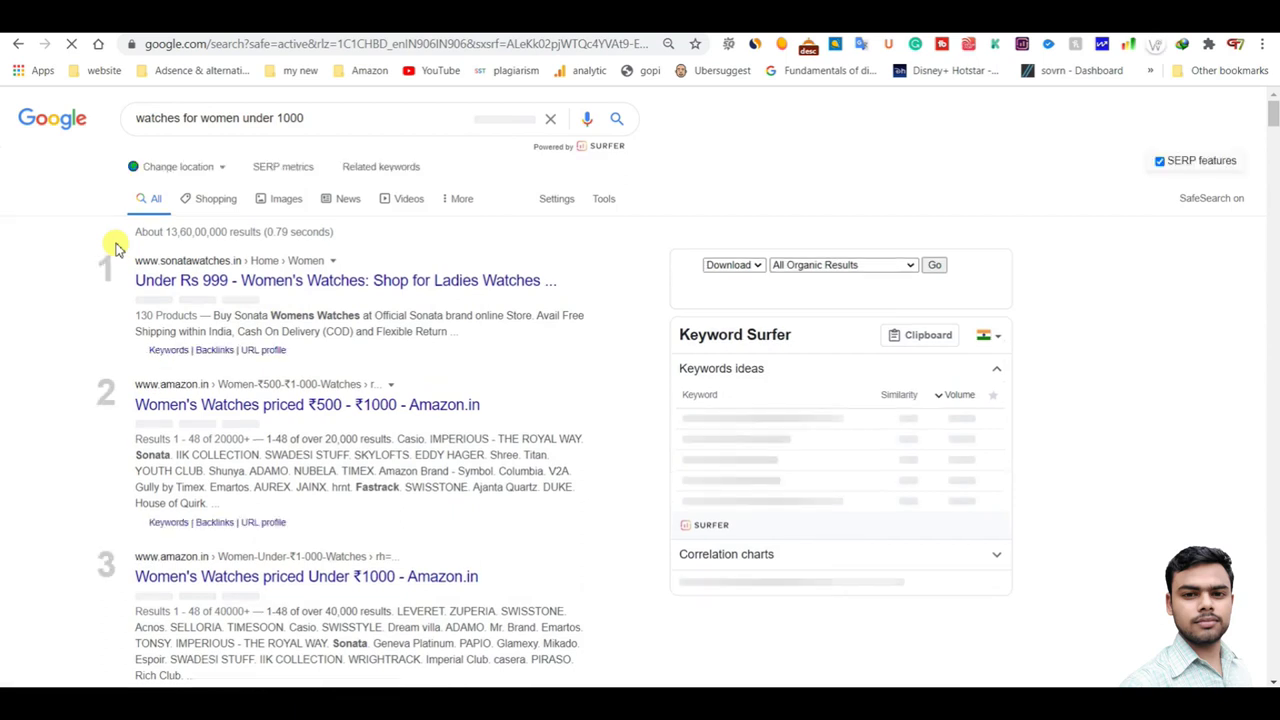
drag(228, 232, 170, 262)
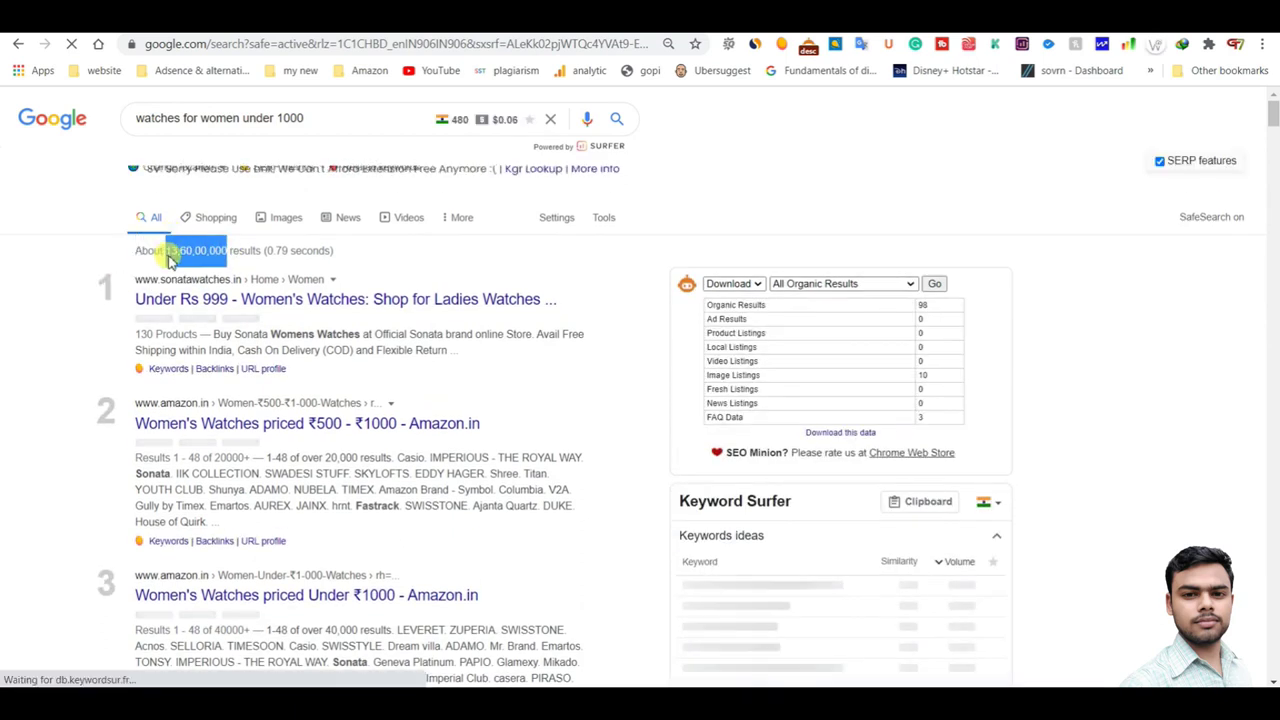
click(26, 276)
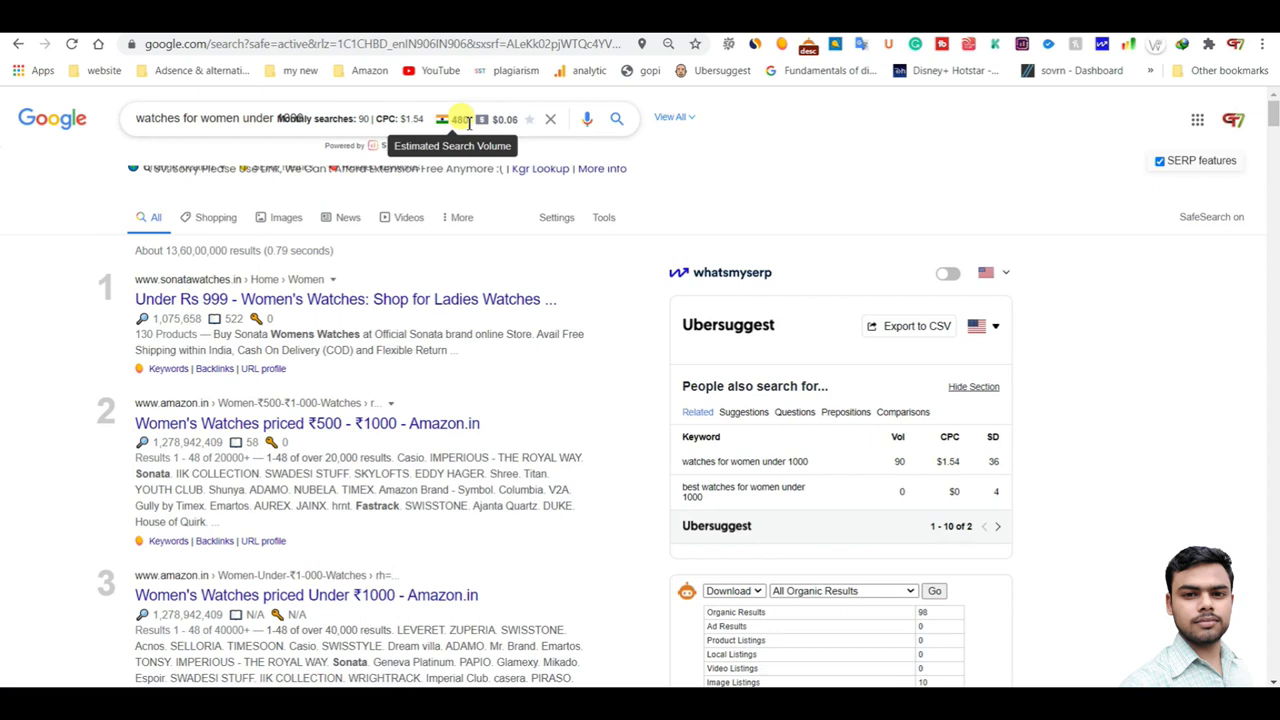
Search for the suggested keyword "fastrack watches for women's below 1000" and look through its results.
click(226, 121)
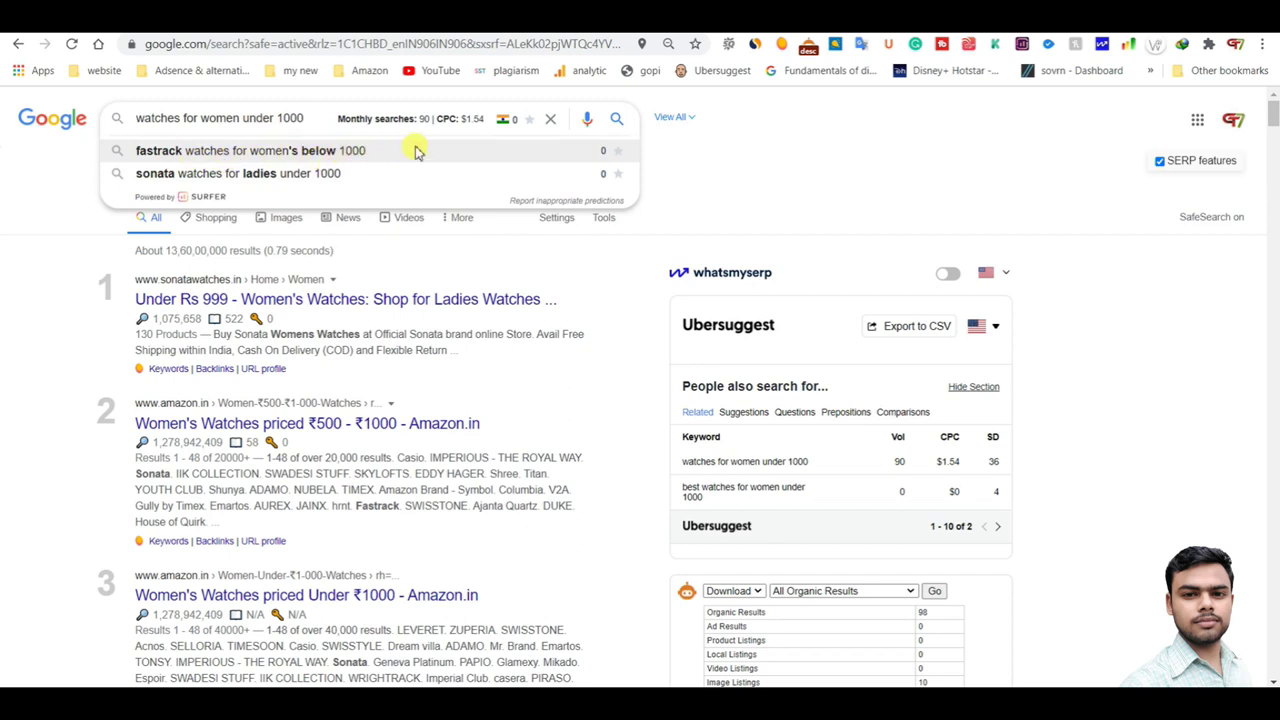
click(316, 151)
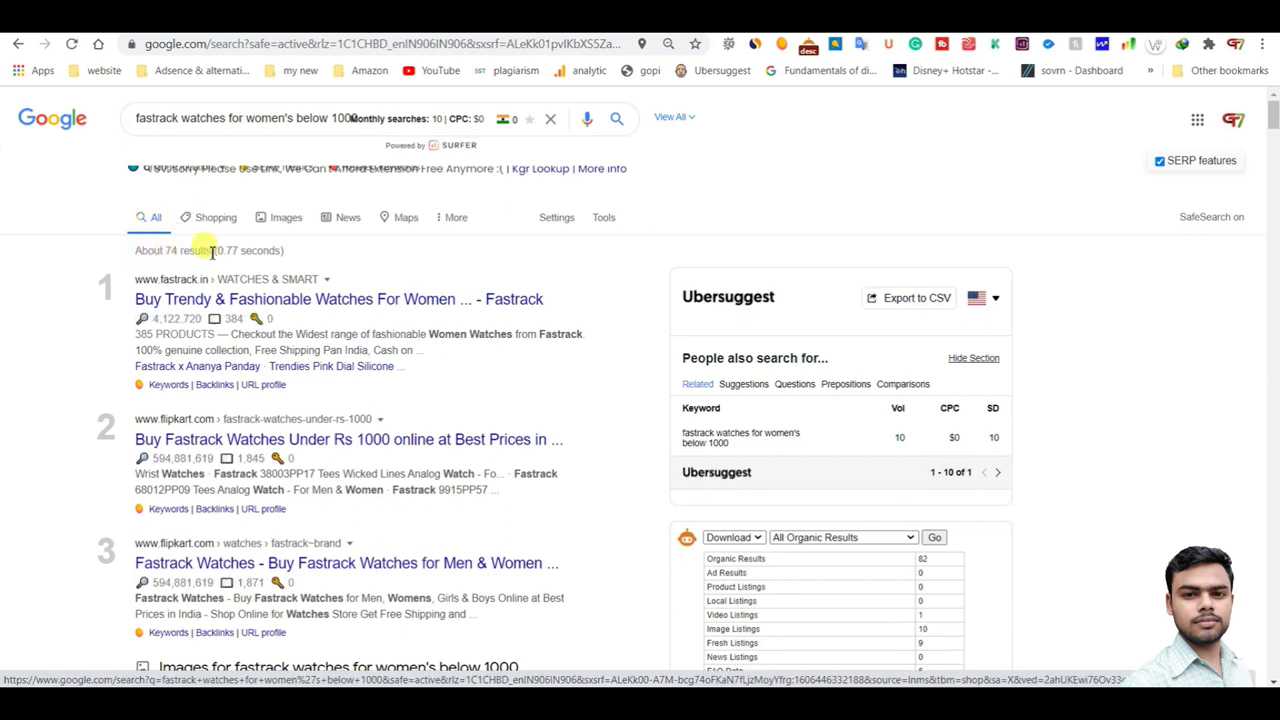
scroll(212, 255, down, 8)
scroll(212, 268, up, 10)
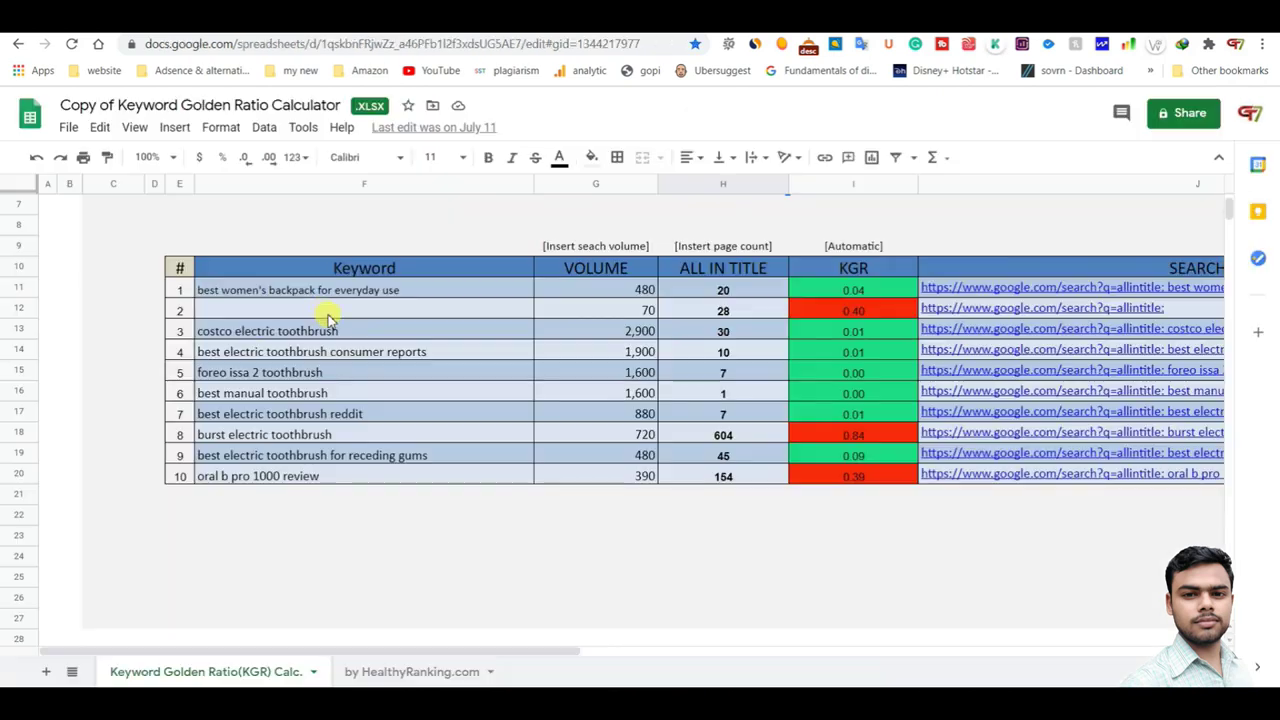
In the Keyword Golden Ratio Calculator spreadsheet, set the volume of keyword row 2 to 10.
double_click(318, 310)
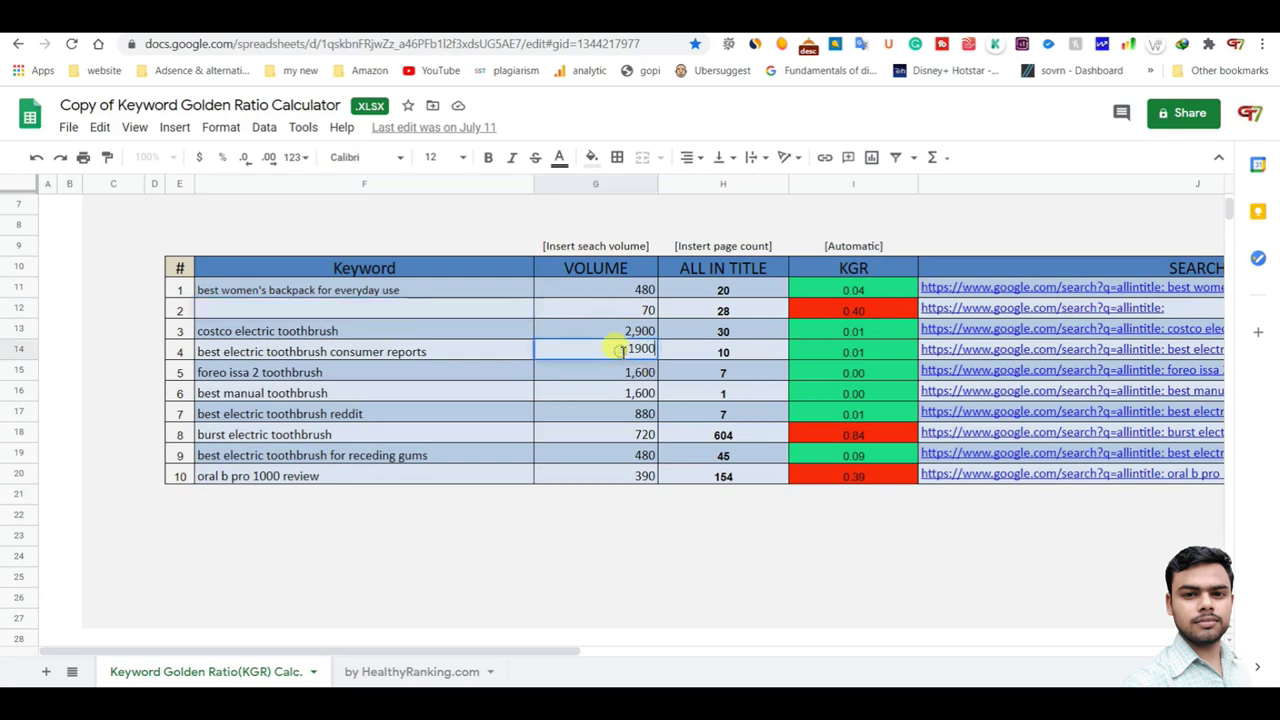
click(624, 308)
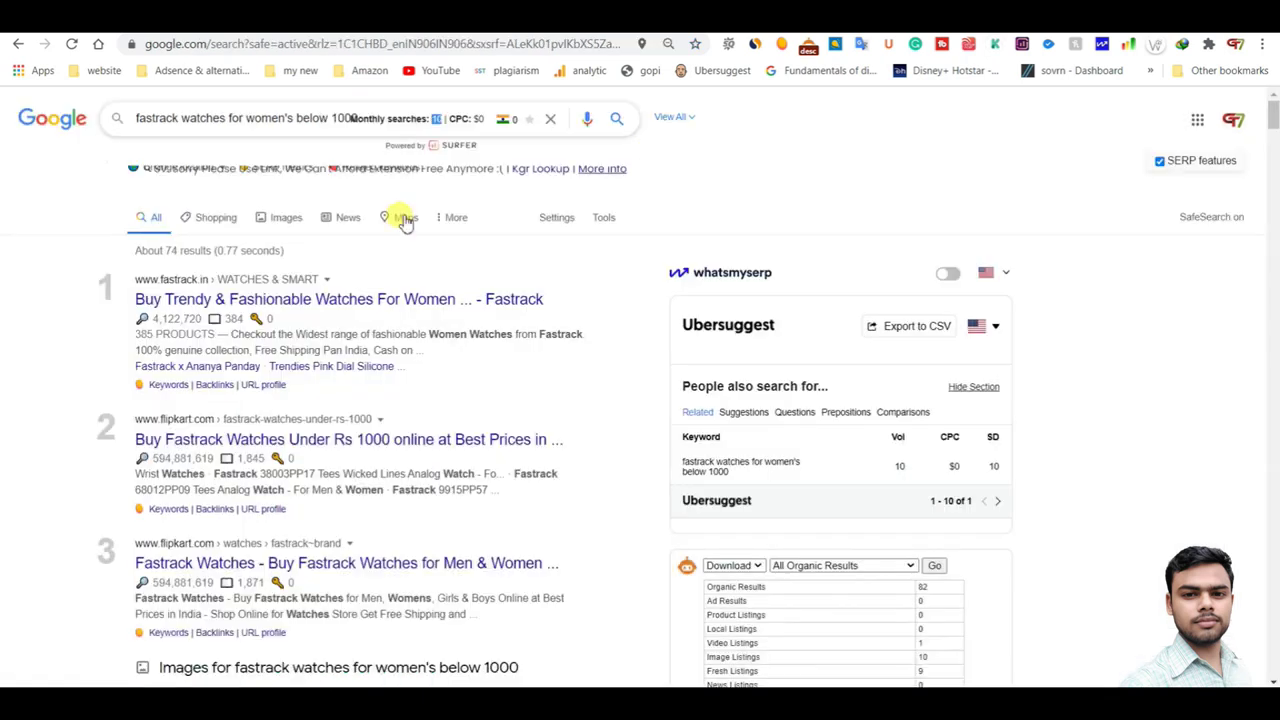
Return to the Google results and search for "allintitle:fastrack watches for women's below 1000".
click(138, 120)
text(allint)
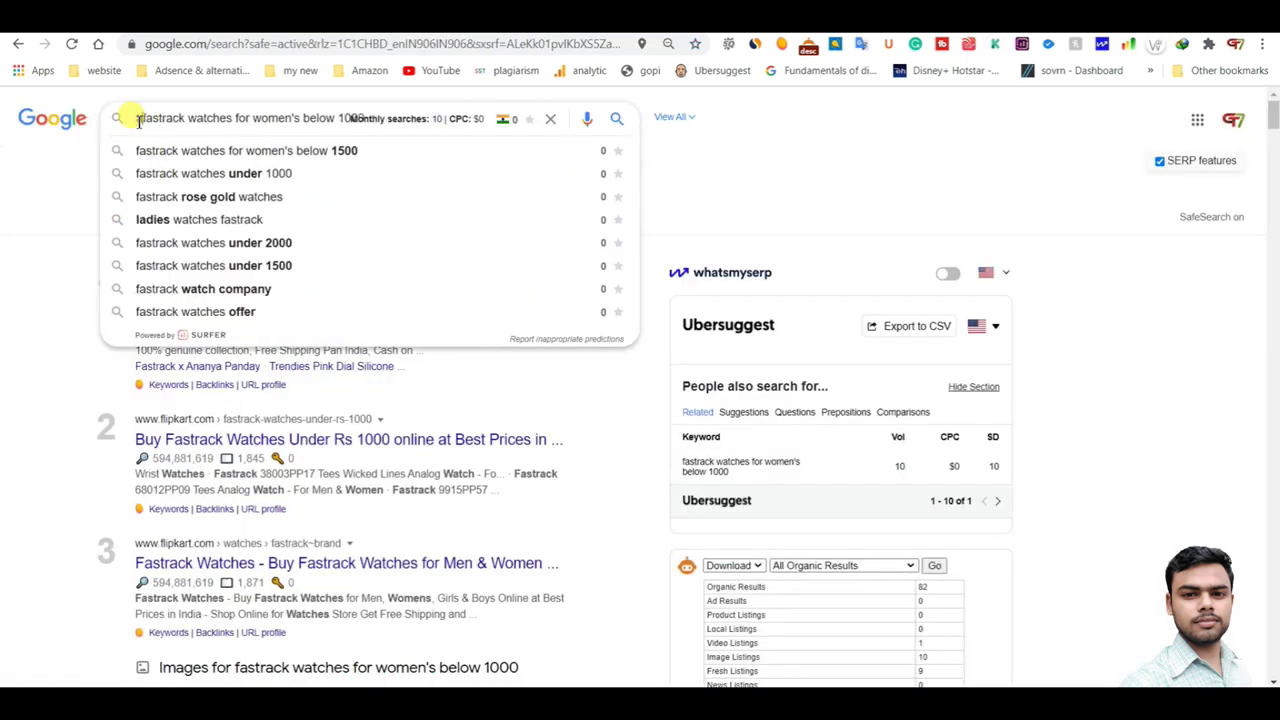
text(itle:)
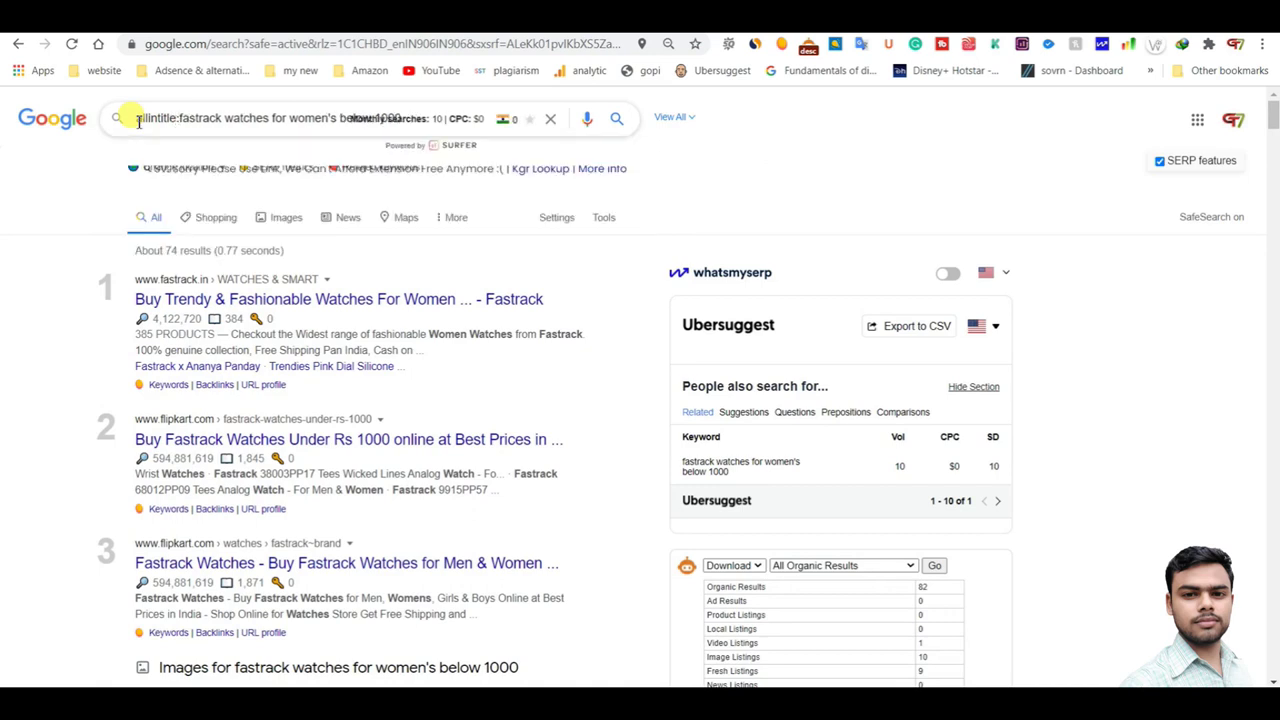
key(Return)
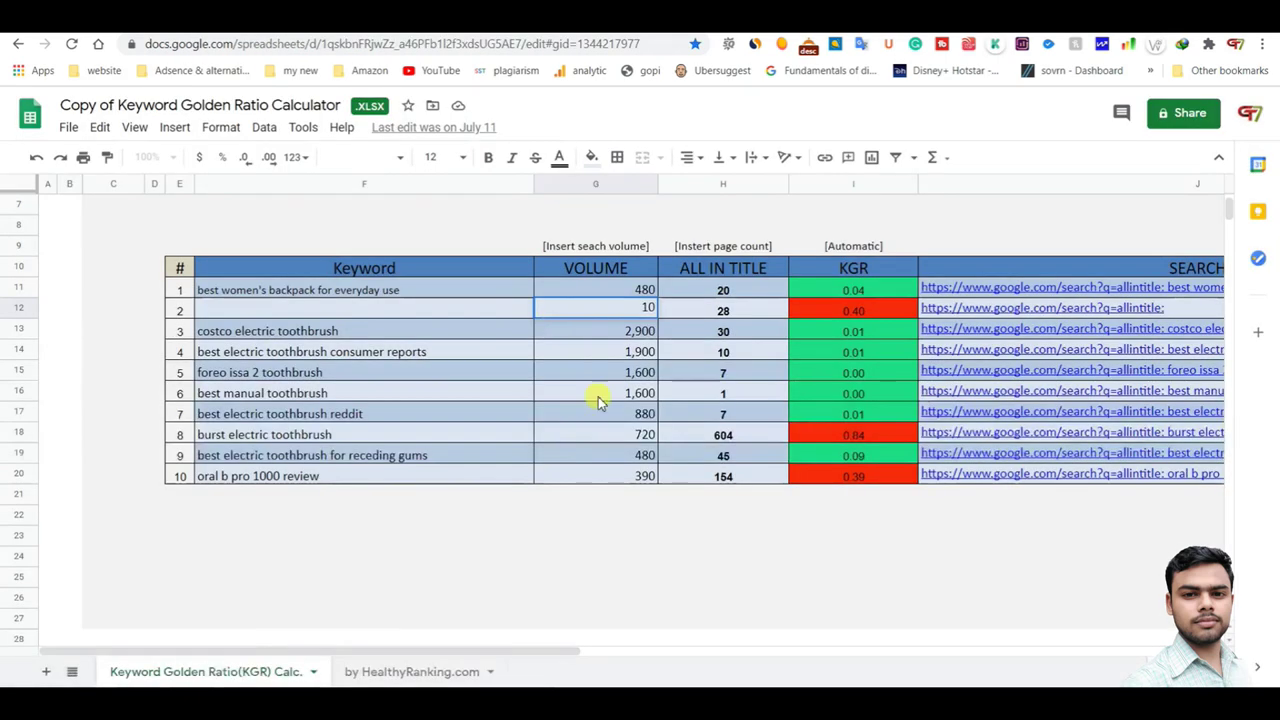
In the calculator's row 2, set ALL IN TITLE to 2 and copy "fastrack watches for women's below 1000" from the Google search into the keyword cell.
double_click(743, 316)
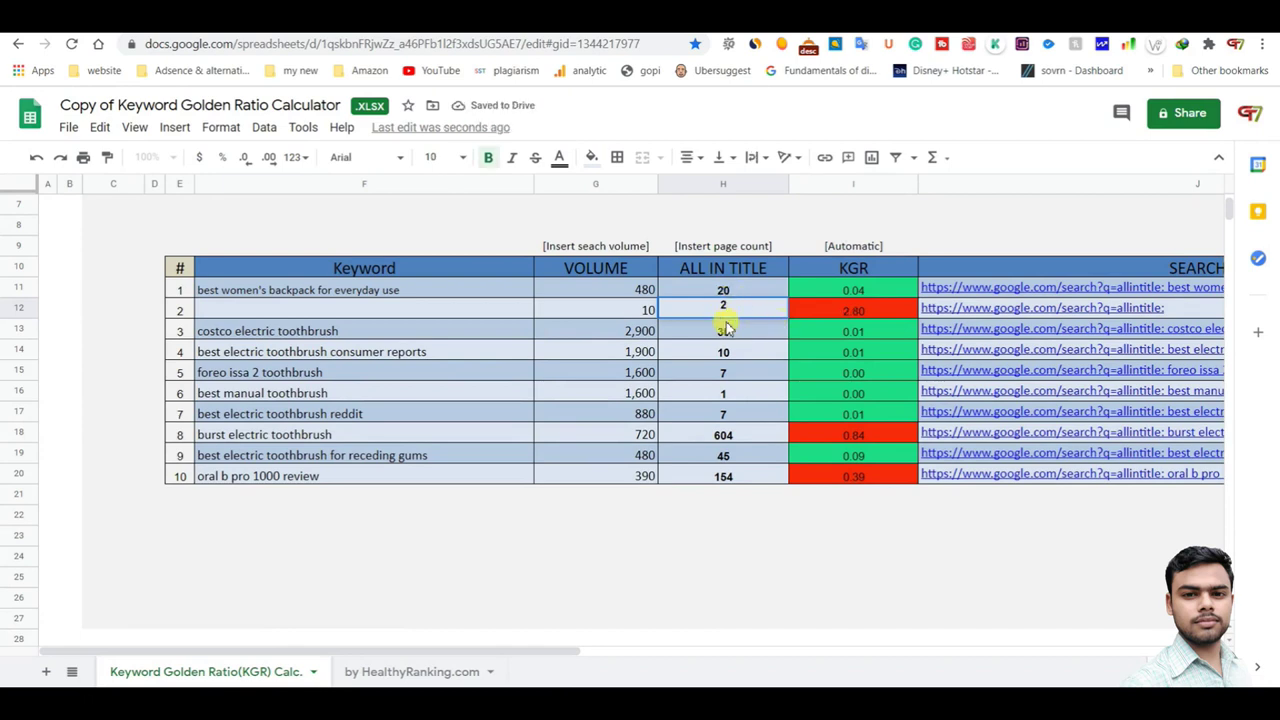
click(584, 557)
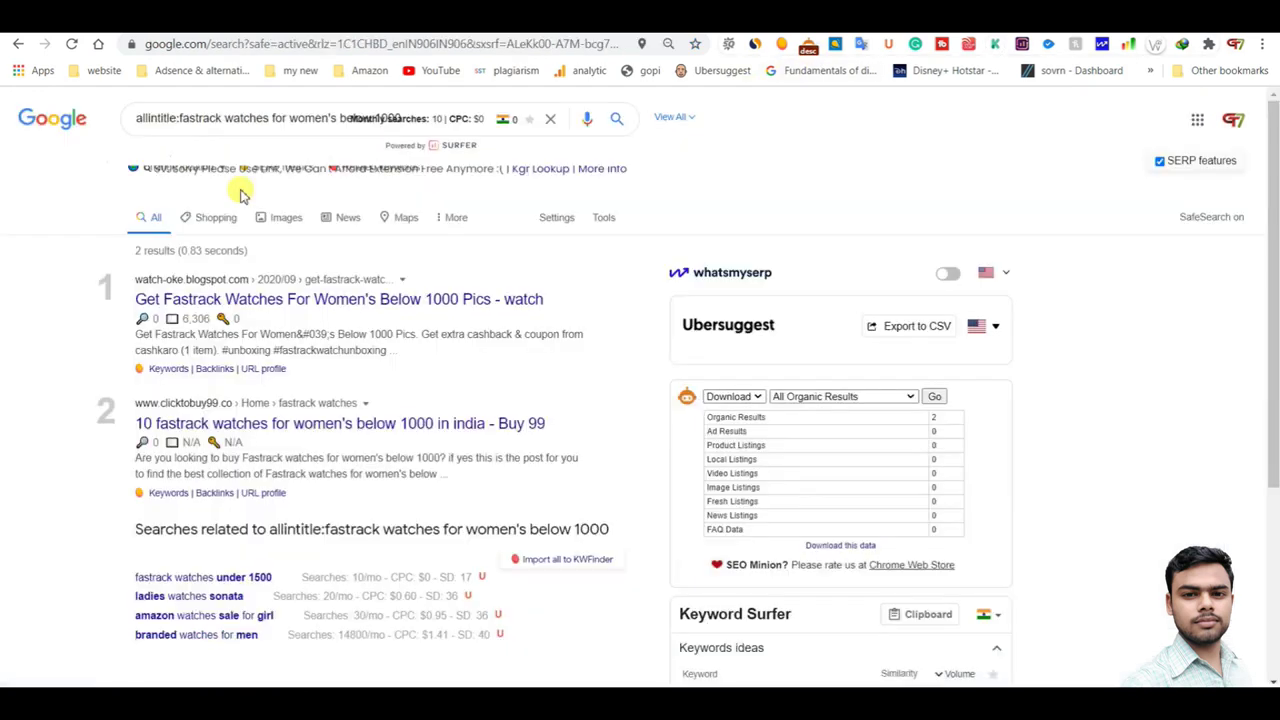
drag(180, 118, 425, 132)
key(ctrl+c)
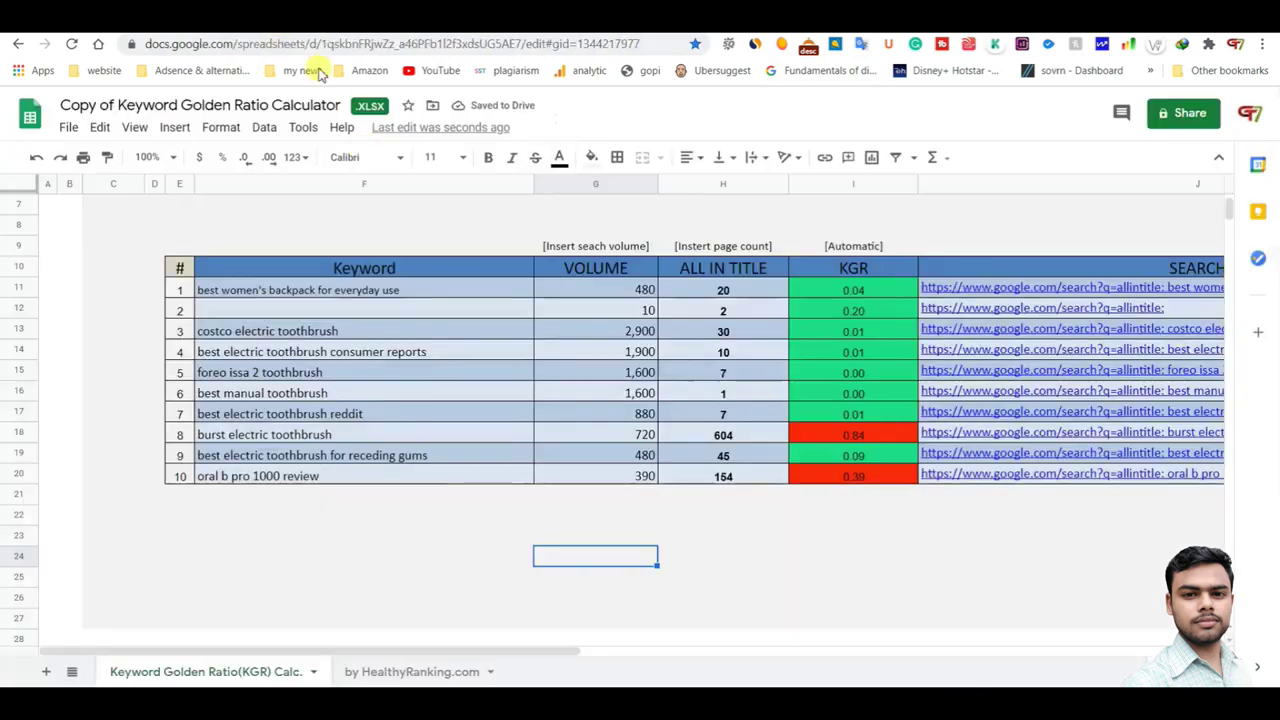
double_click(333, 307)
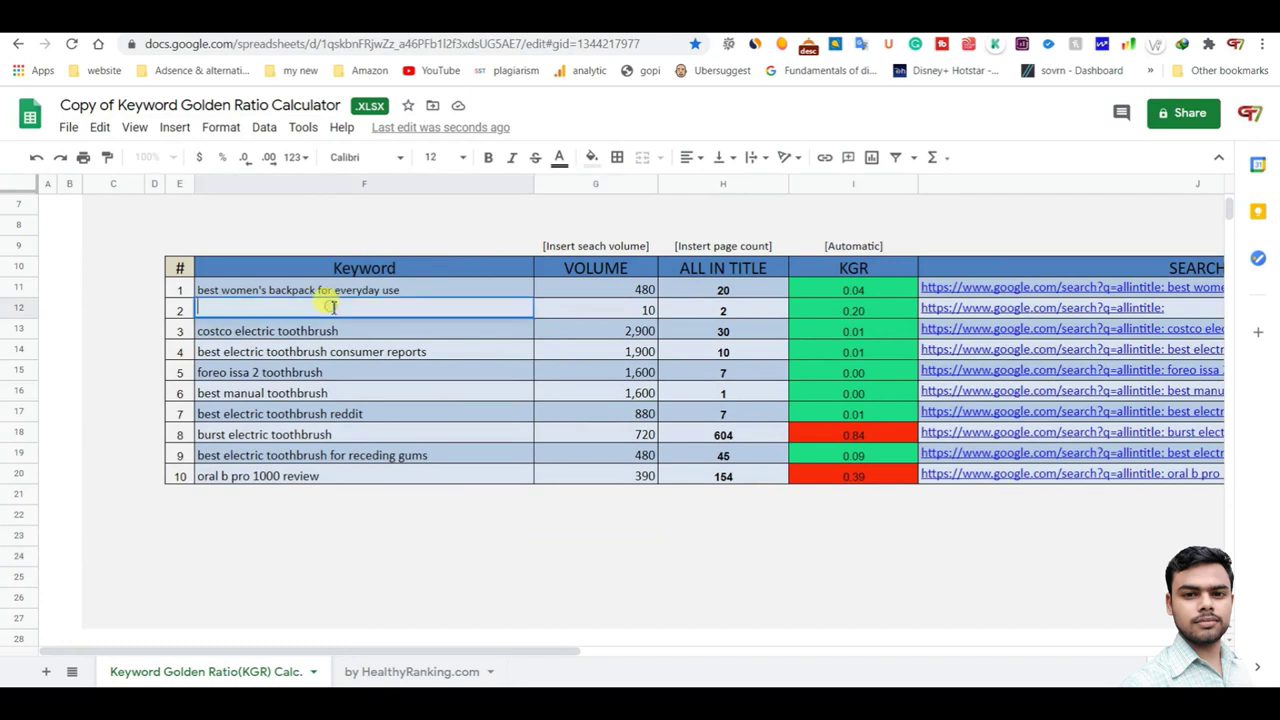
key(ctrl+v)
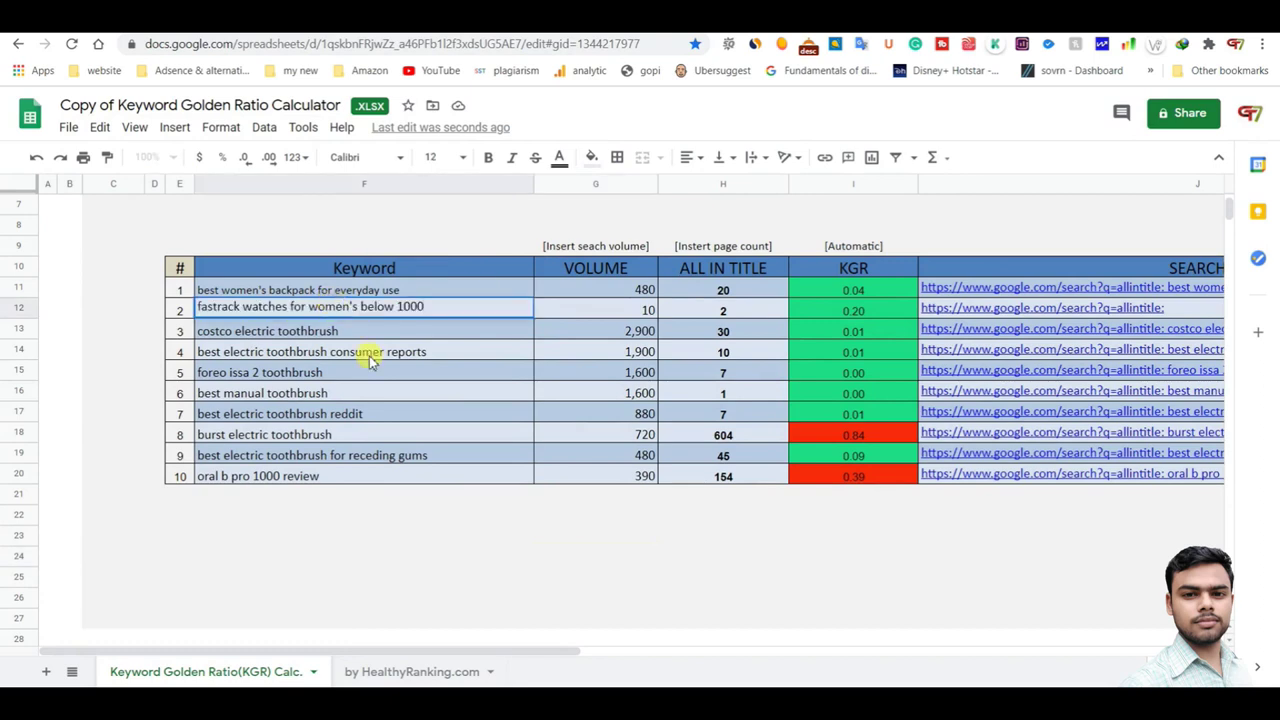
click(569, 536)
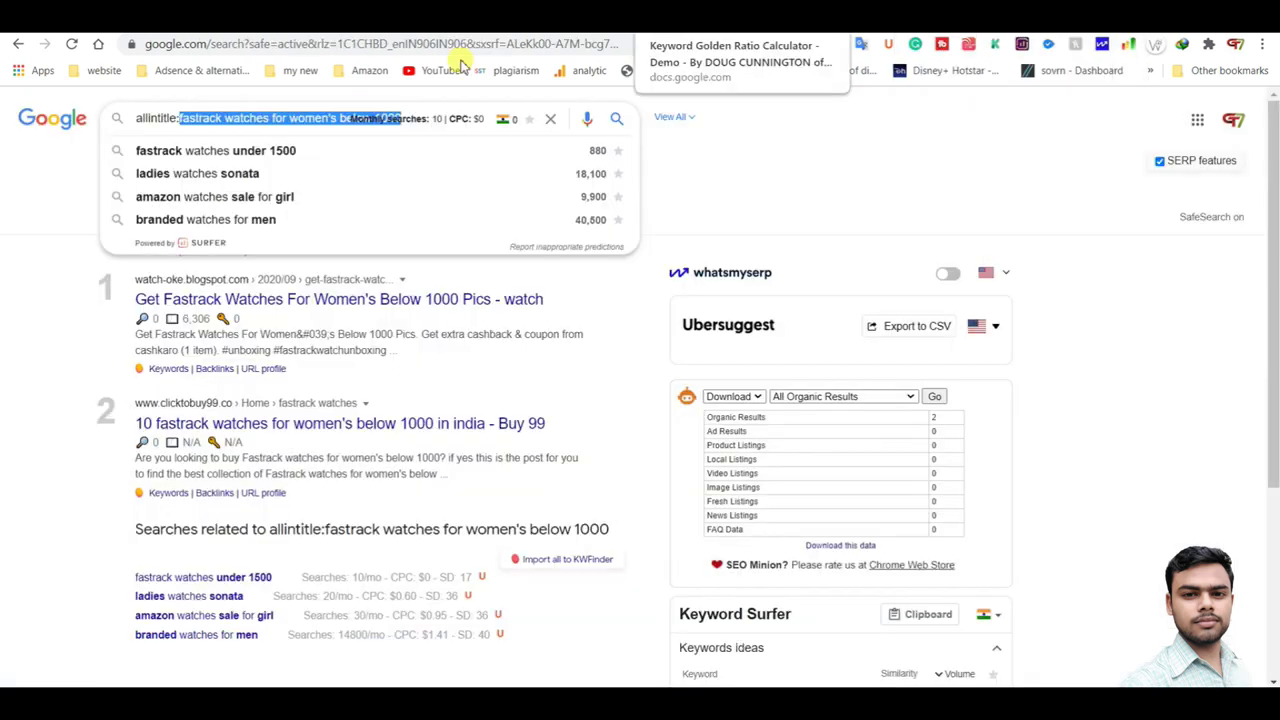
Check the keyword's monthly search volume on the Google results page against row 2 of the calculator spreadsheet.
click(46, 257)
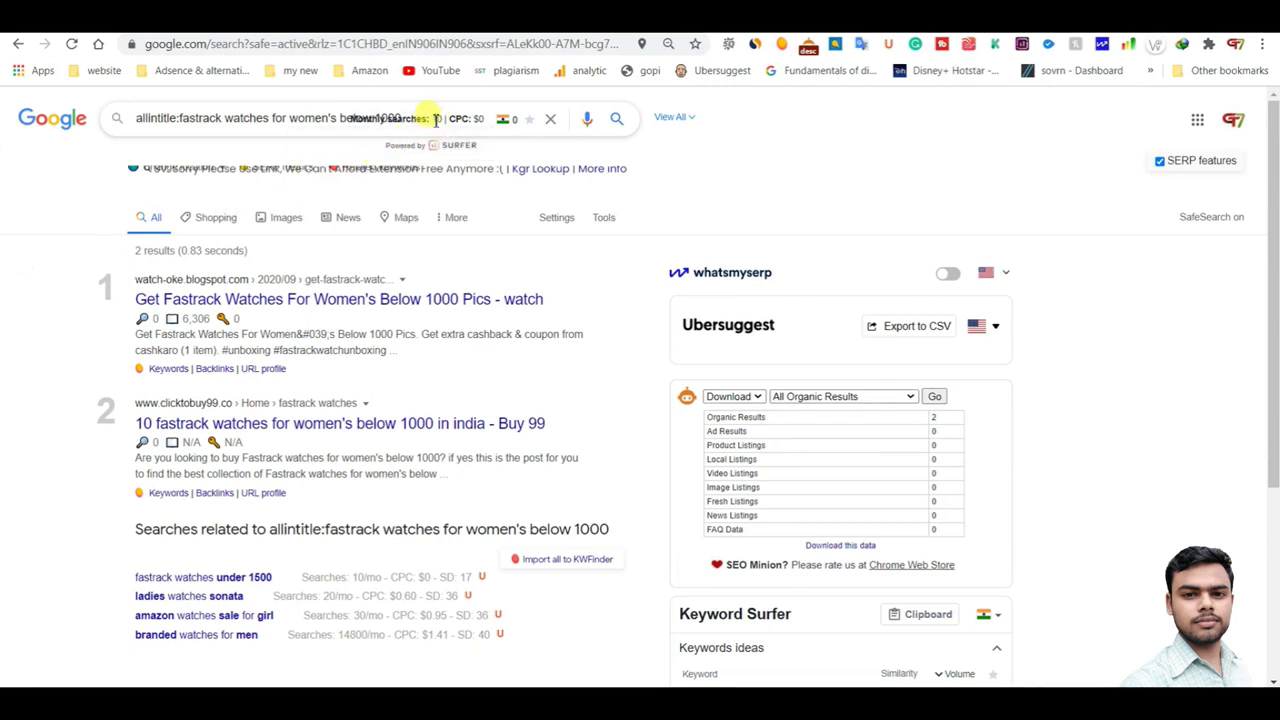
double_click(436, 118)
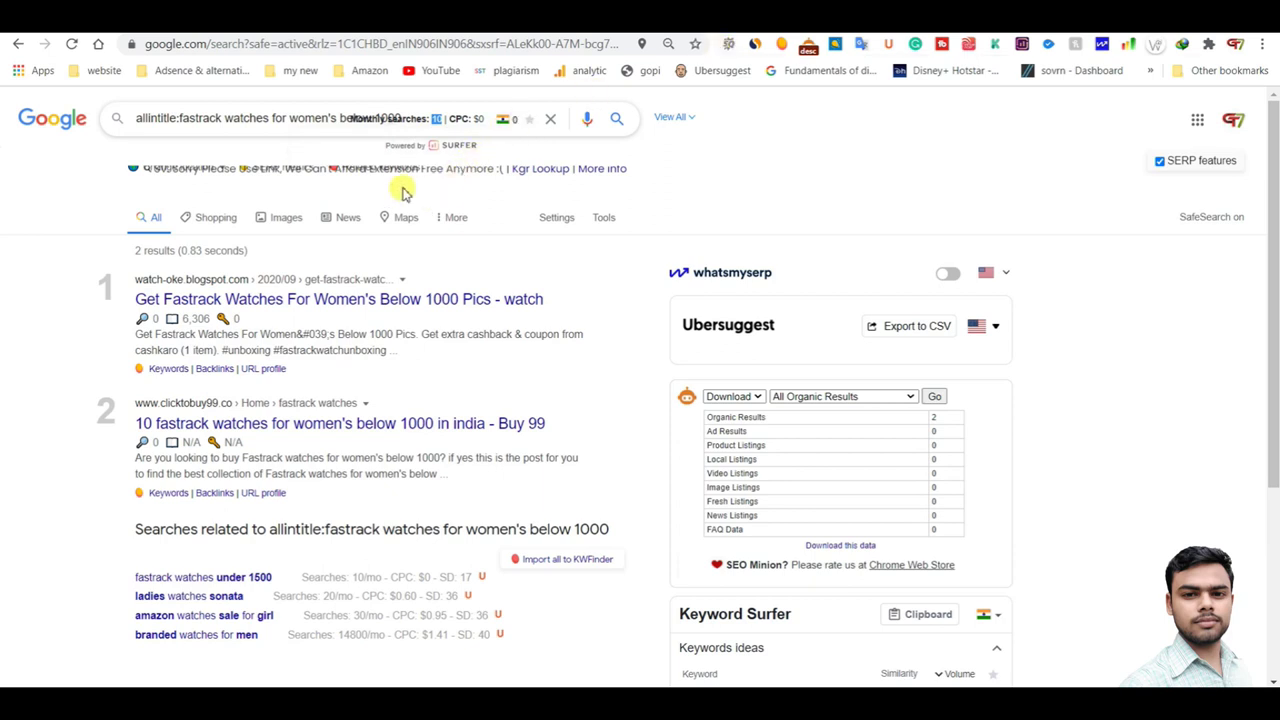
click(251, 51)
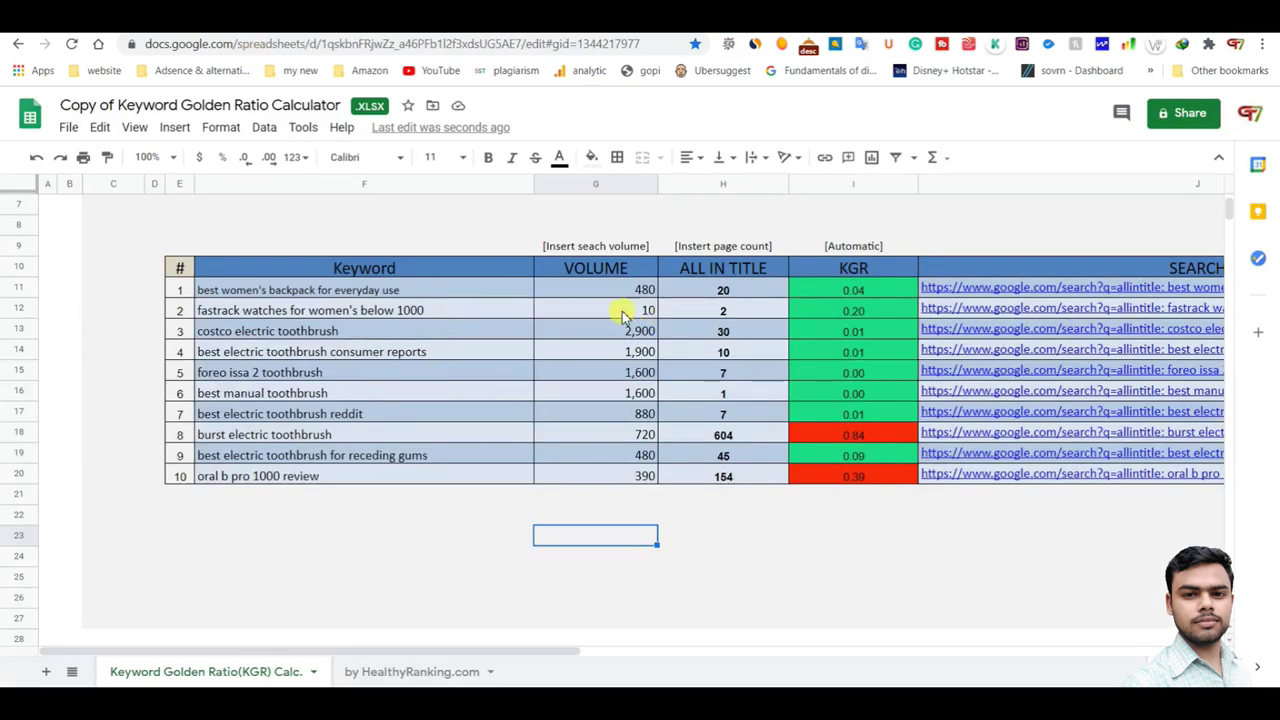
key(ctrl+shift+Tab)
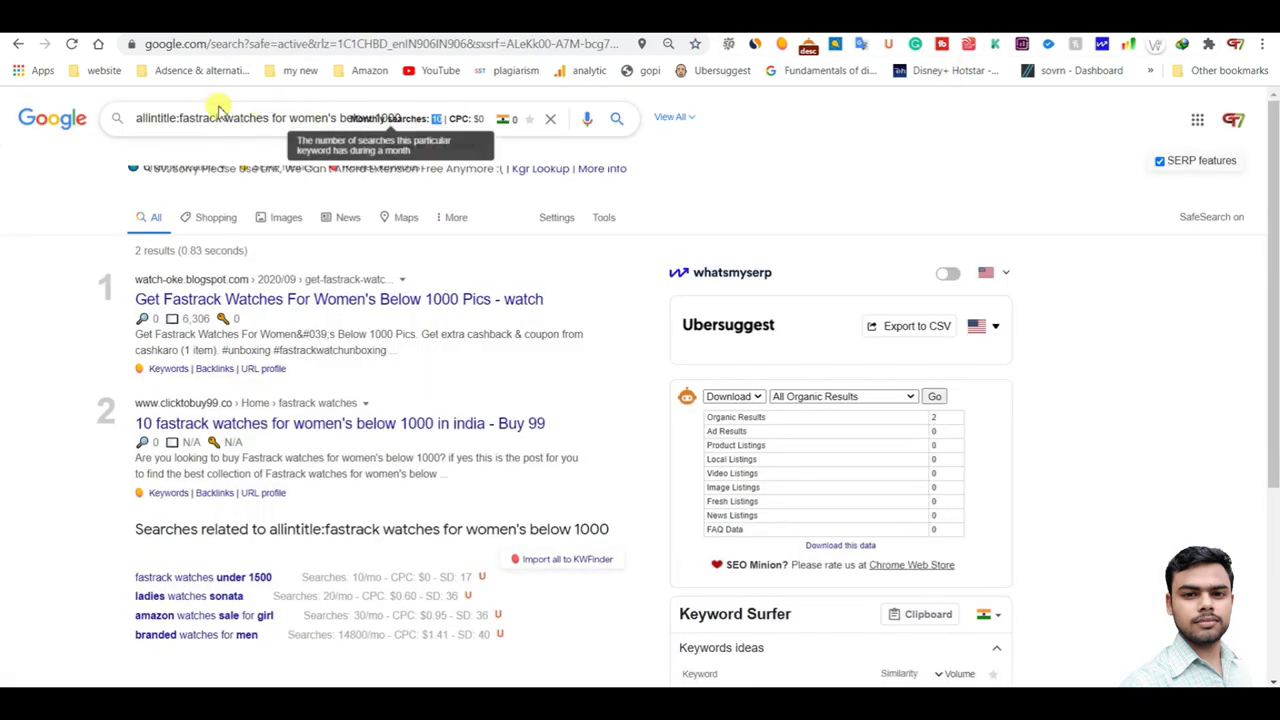
Compare the Google allintitle result count with the ALL IN TITLE entry for keyword row 2 in the calculator spreadsheet.
drag(177, 120, 150, 120)
key(ctrl+Tab)
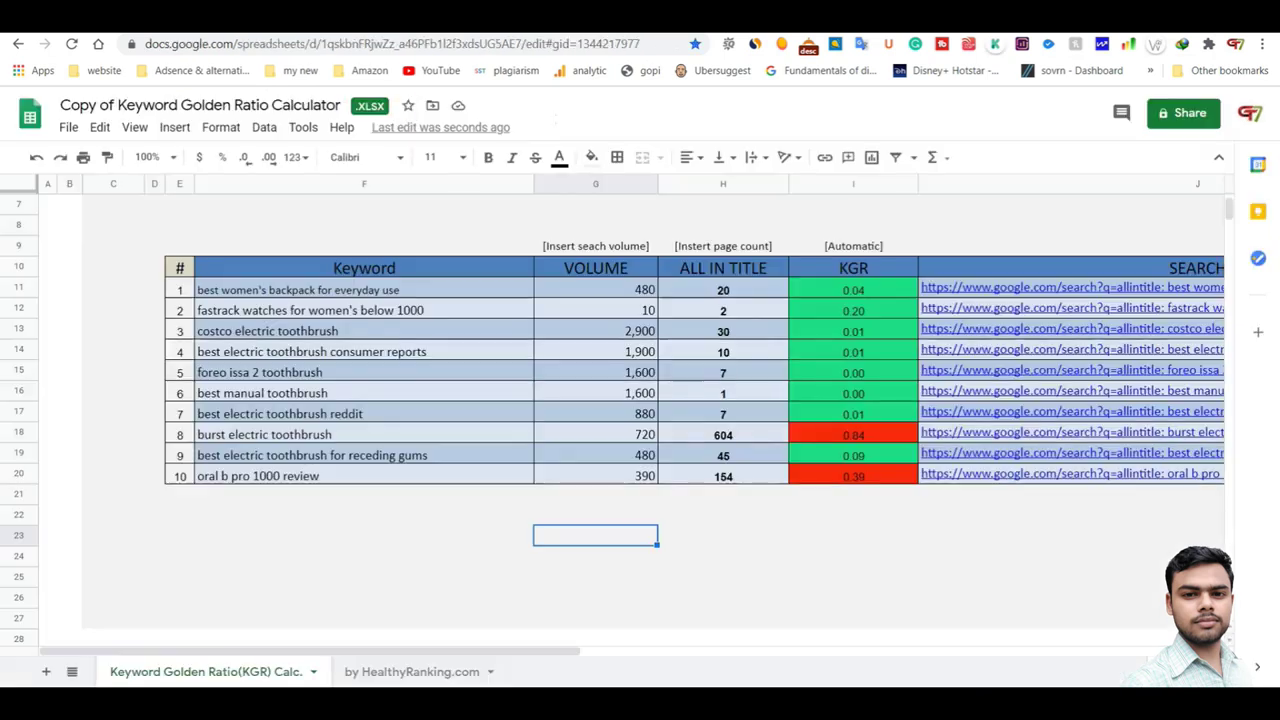
key(ctrl+shift+Tab)
drag(133, 251, 168, 257)
key(ctrl+Tab)
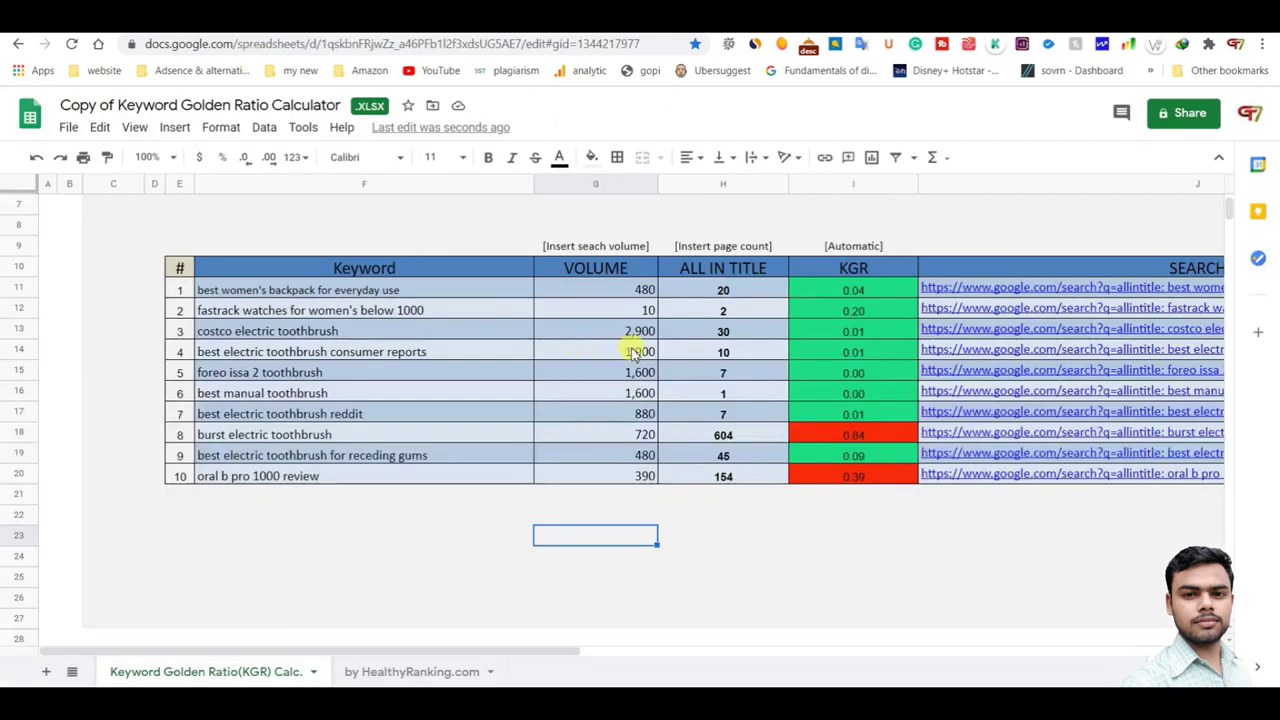
Examine the KGR and ALL IN TITLE cells of the "fastrack watches for women's below 1000" row in the calculator.
click(870, 311)
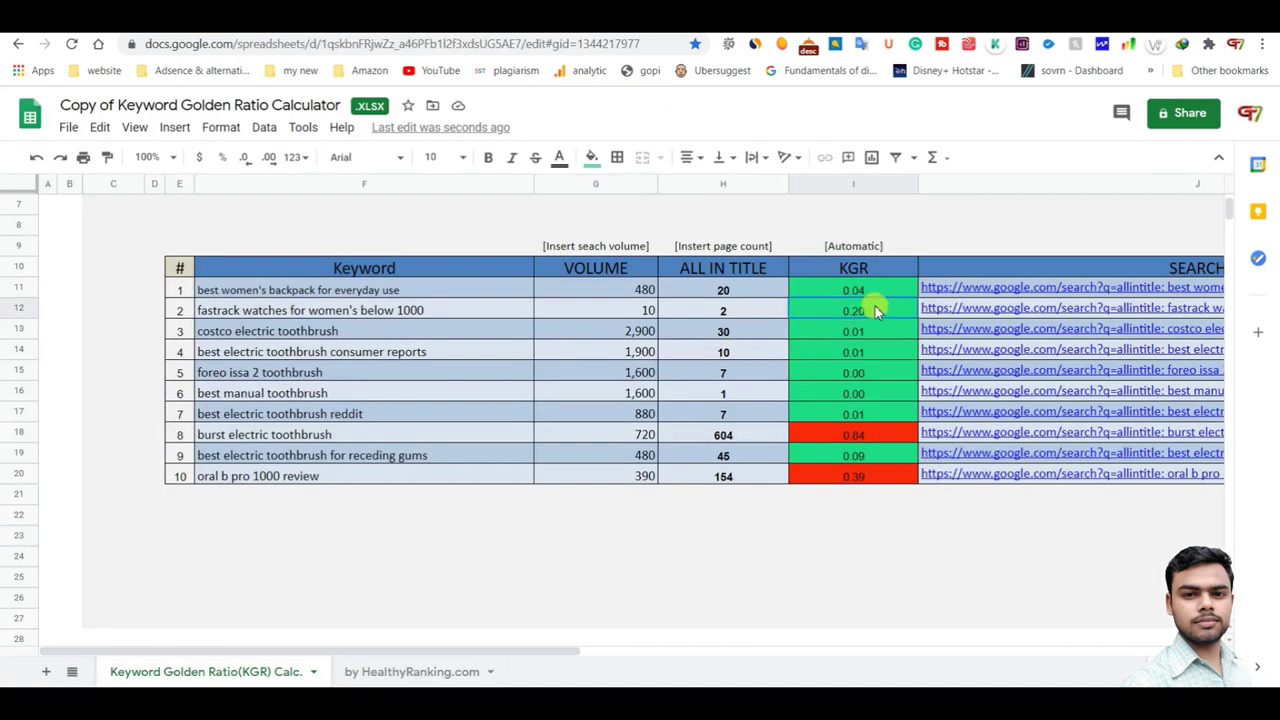
click(156, 557)
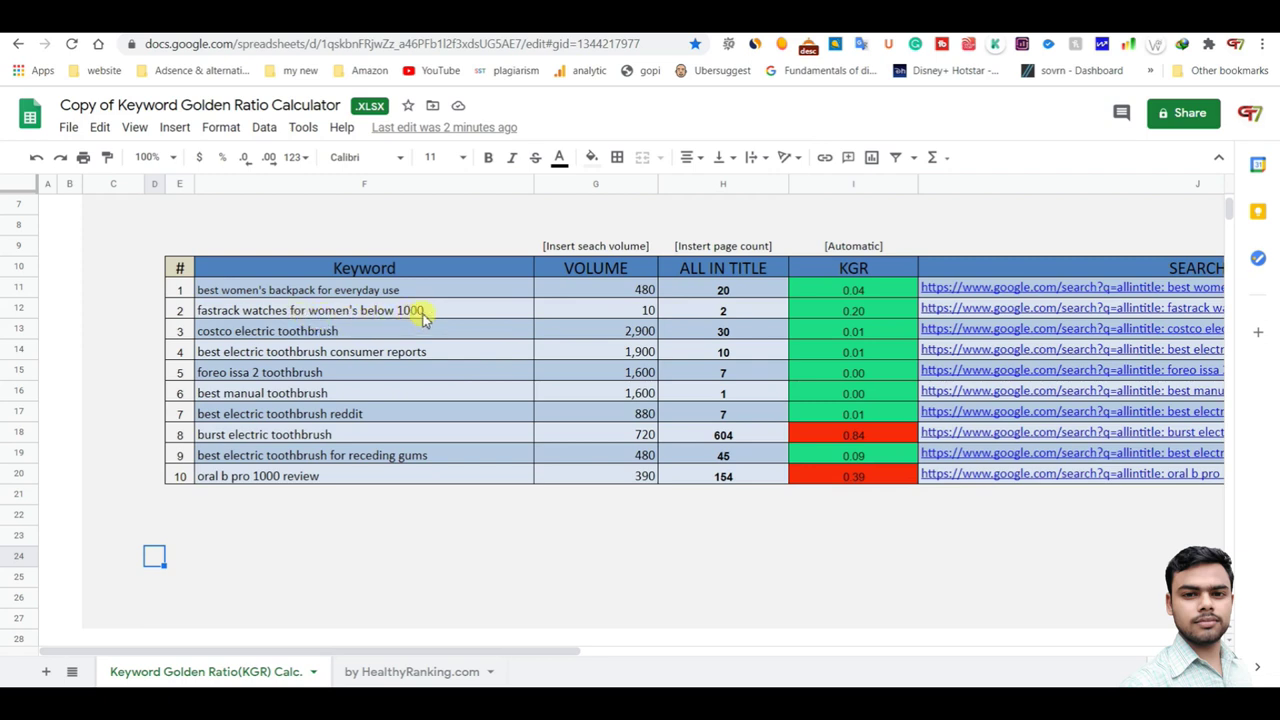
click(712, 317)
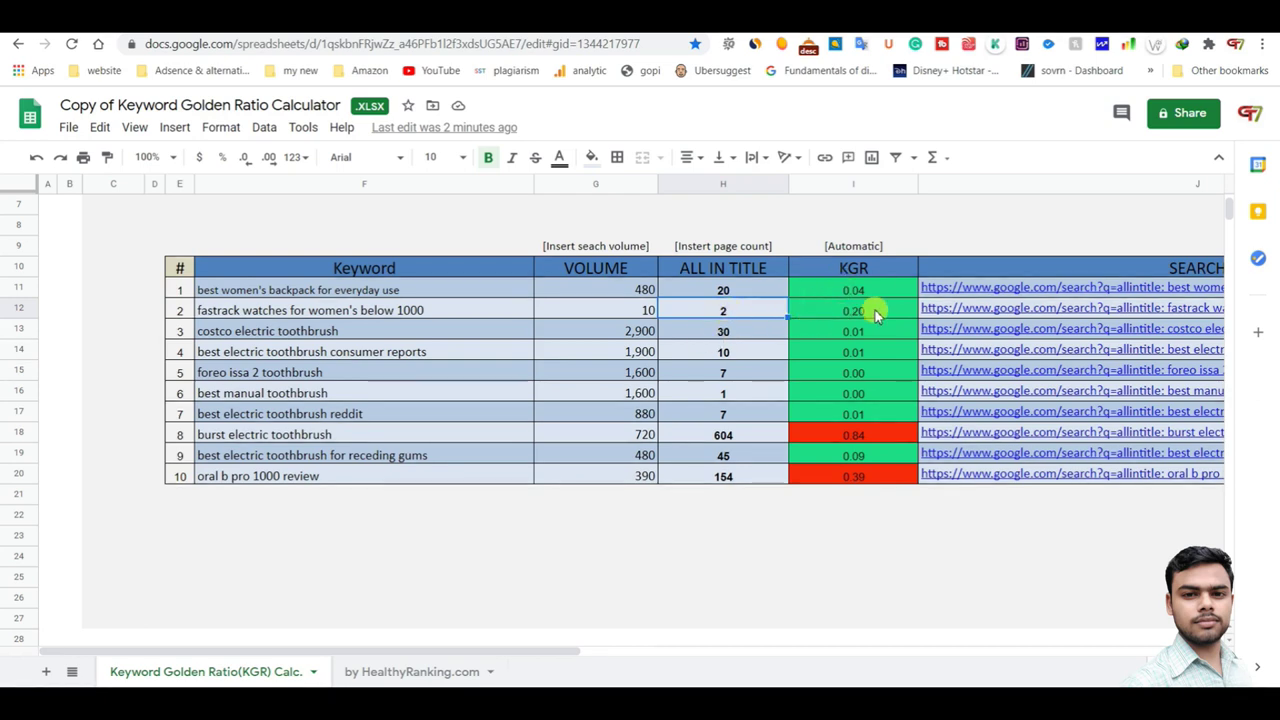
click(831, 318)
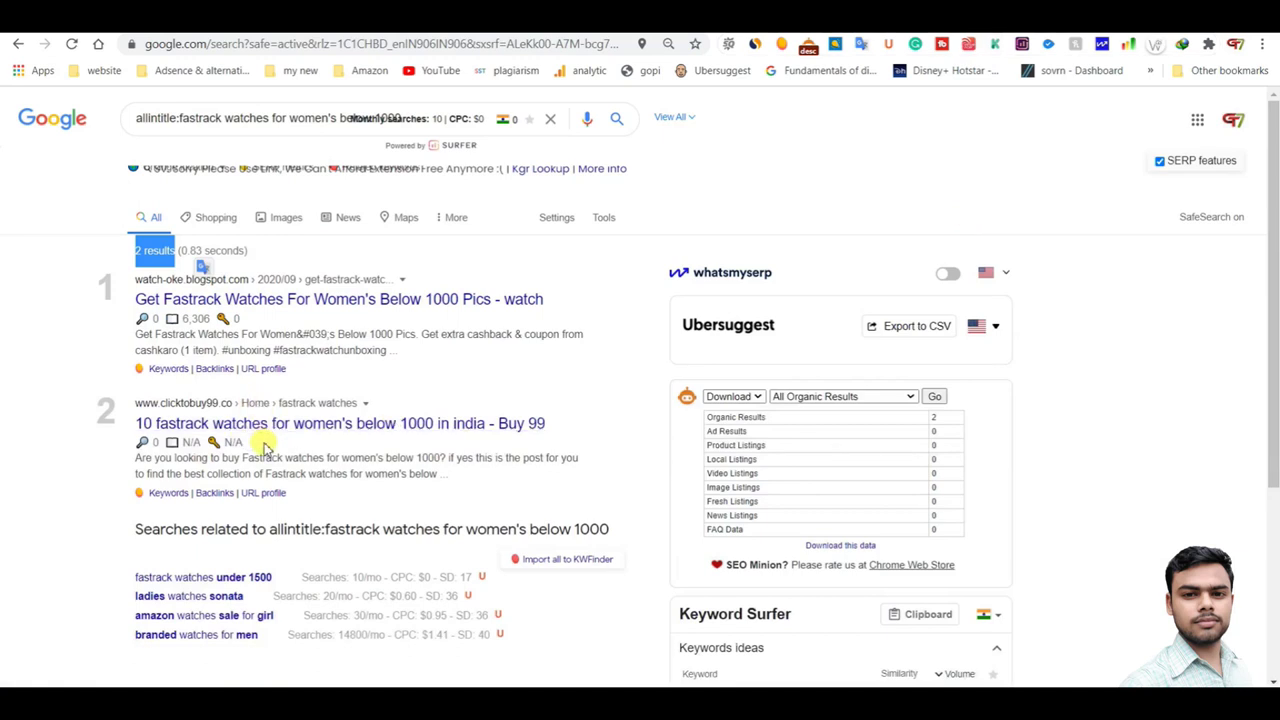
Review the competing pages in the Google allintitle results, and return to the Keyword Golden Ratio Calculator spreadsheet.
scroll(265, 445, down, 3)
click(63, 420)
scroll(150, 410, up, 3)
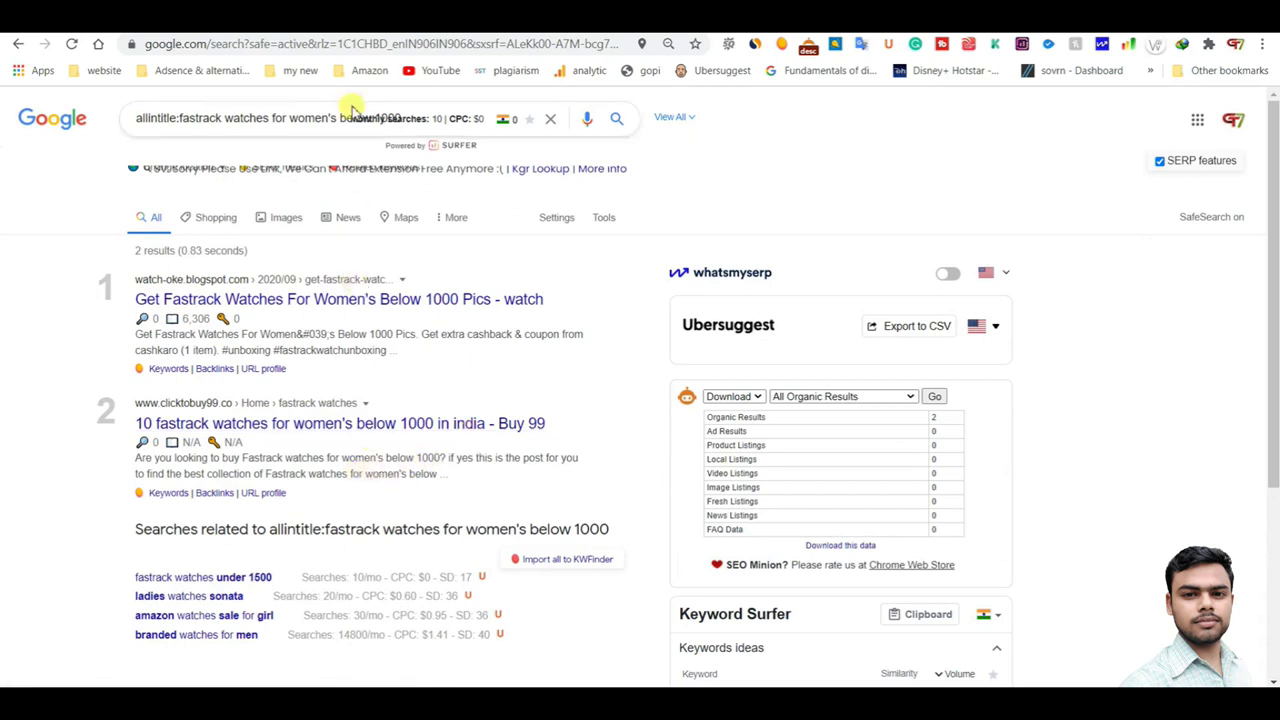
key(ctrl+w)
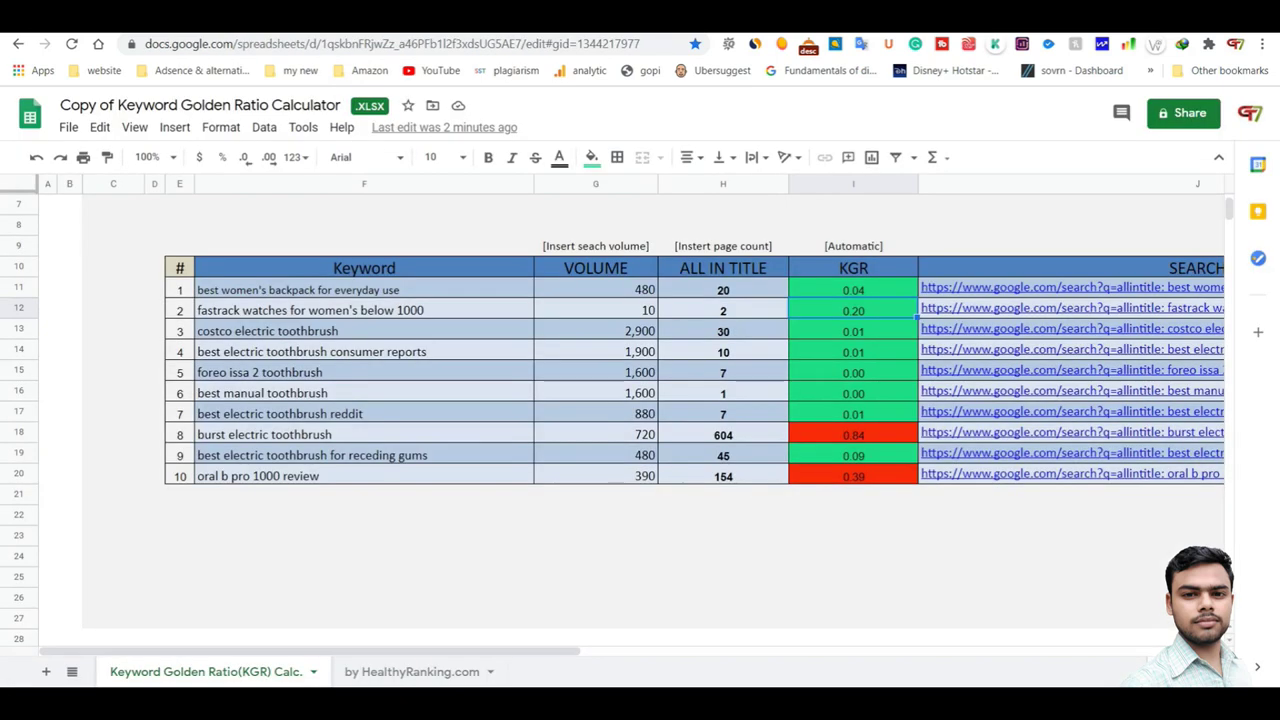